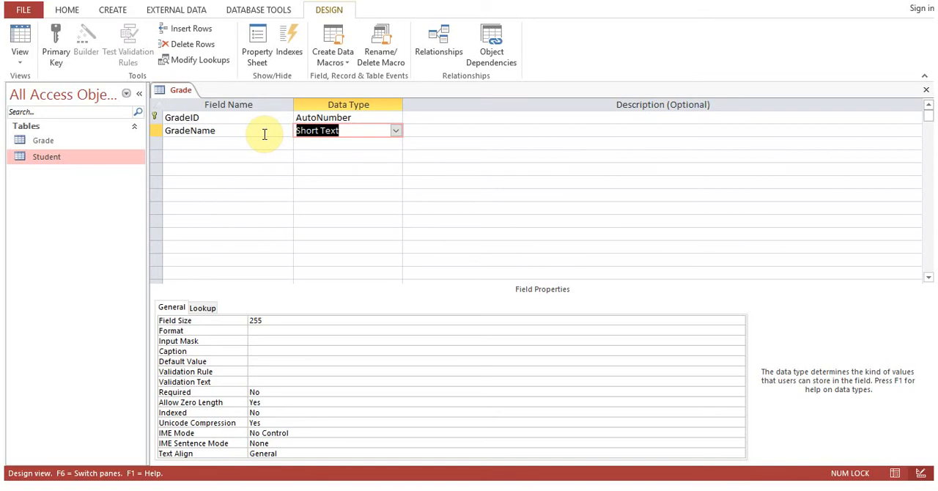
Close the Grade table and save its design changes.
click(927, 93)
click(419, 278)
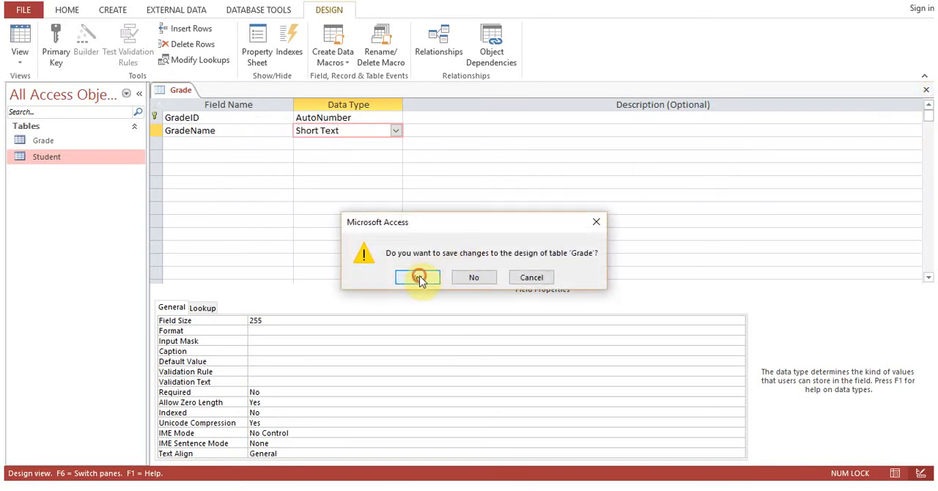
Create a new table, save it as City, and open it in Design View.
click(112, 13)
click(73, 41)
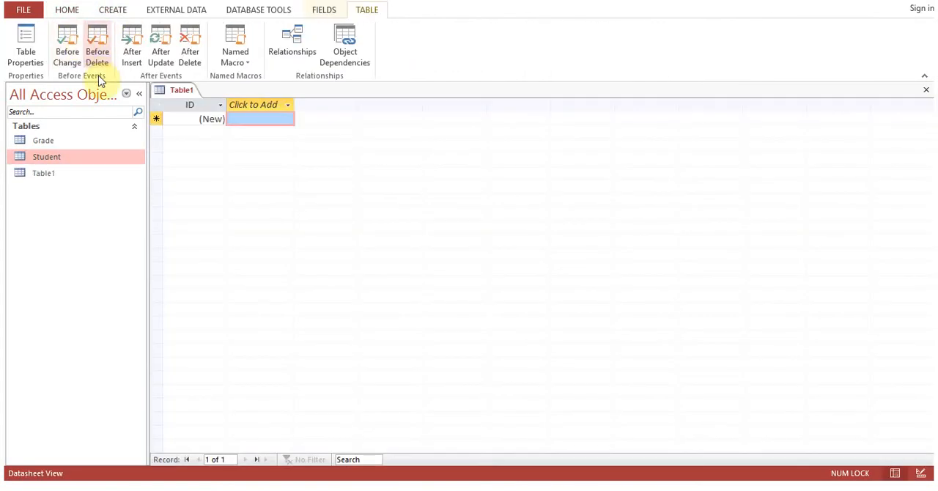
right_click(168, 90)
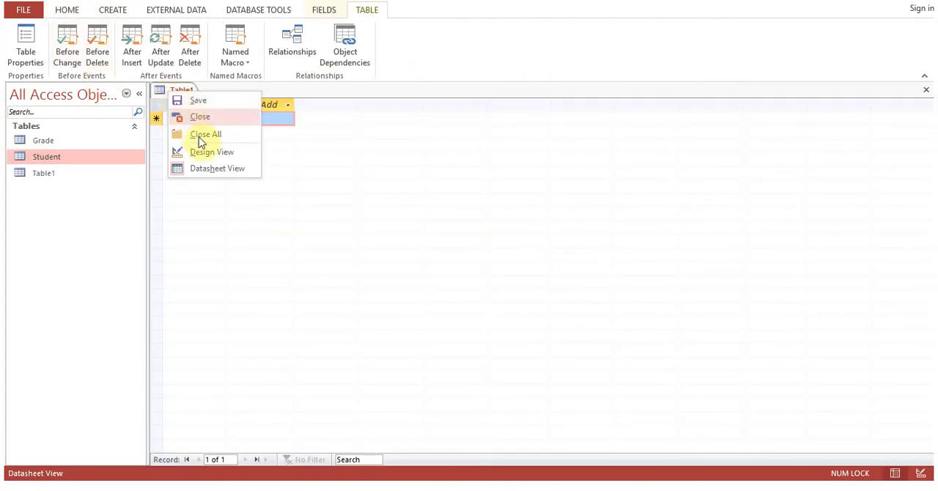
click(210, 154)
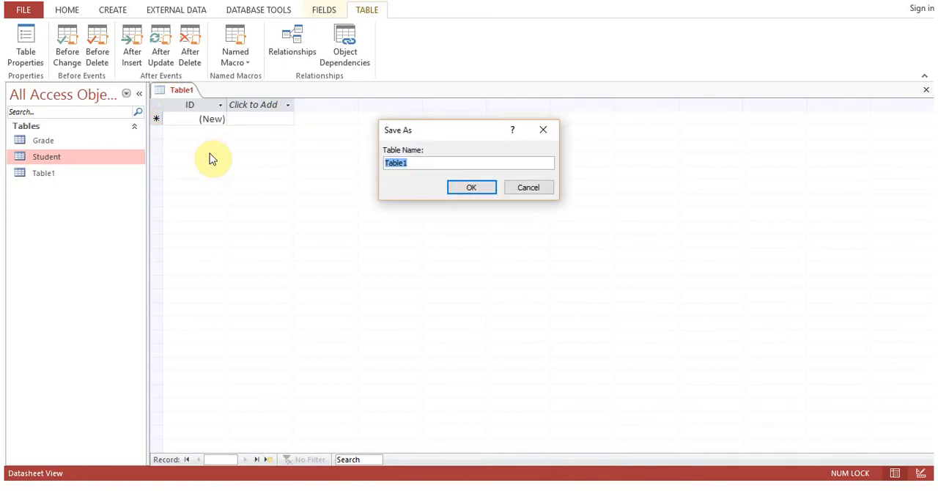
text(City)
click(469, 188)
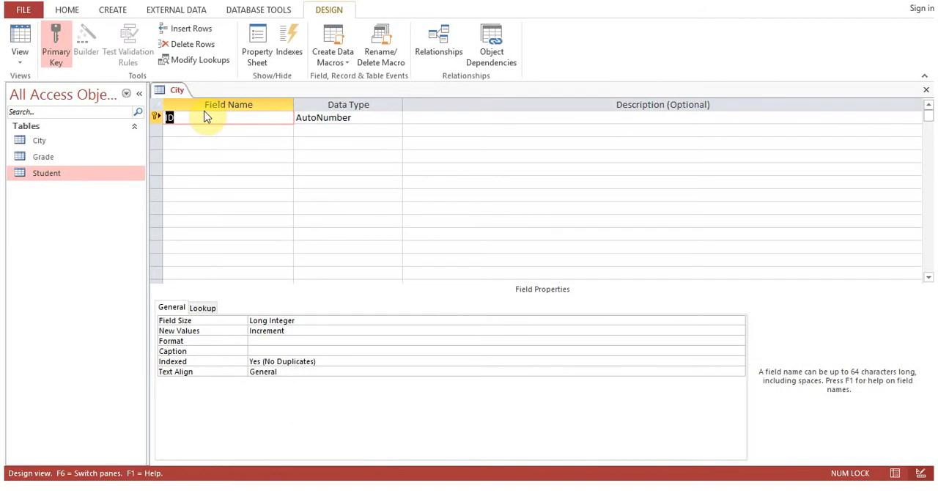
Define the City table's fields as CityID and a Short Text field CityName, saving and closing the table.
text(CityID)
key(Down)
text(CityName)
key(Tab)
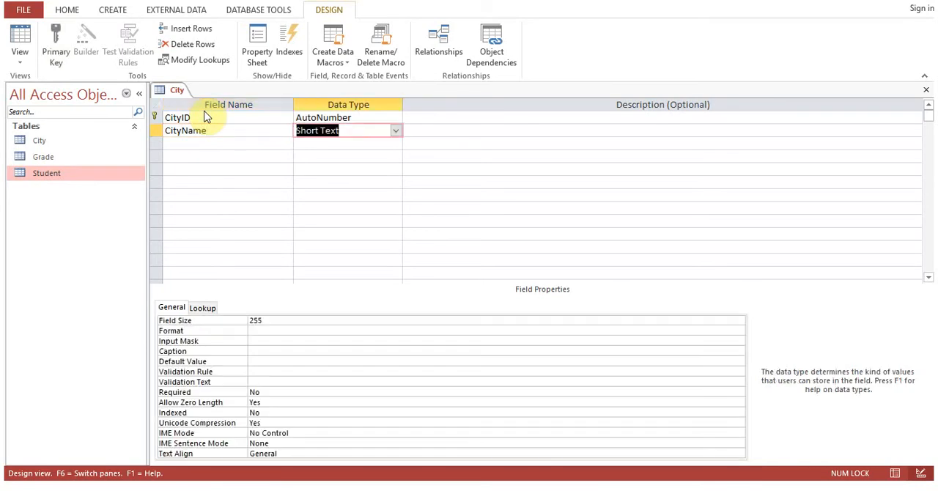
click(926, 91)
click(426, 277)
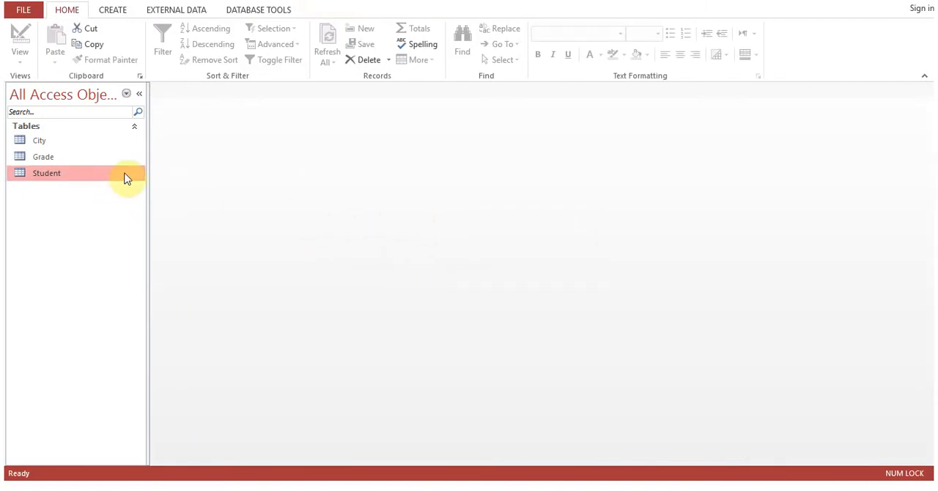
Open the Grade table and add records with the GradeName values Grade 1, Grade 2, Grade 3 and Grade 4.
double_click(82, 159)
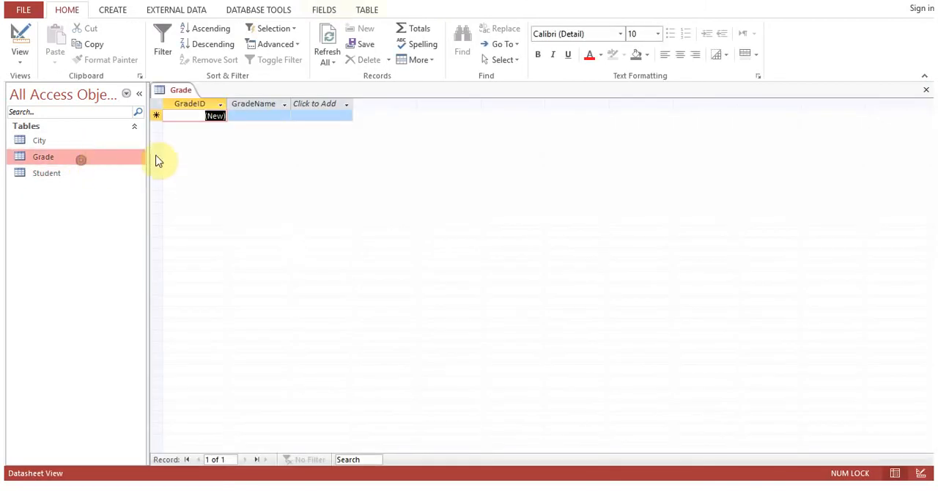
click(264, 116)
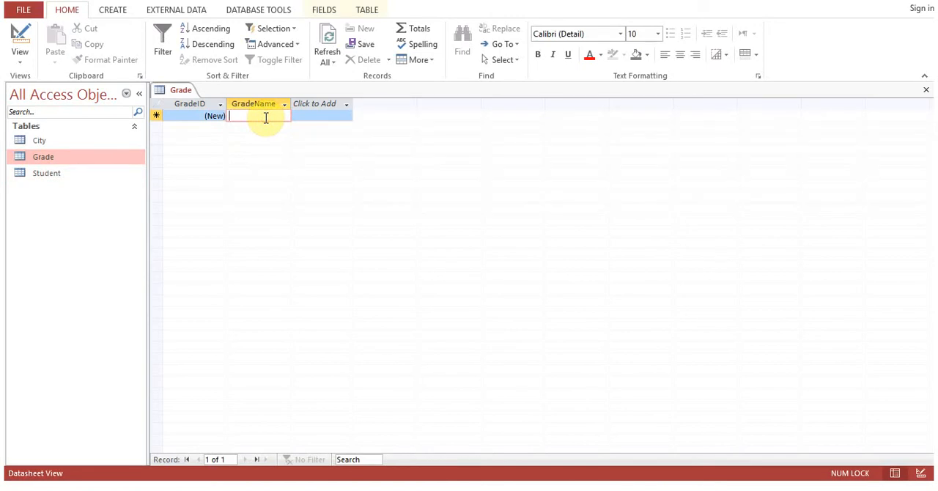
text(Grade 1)
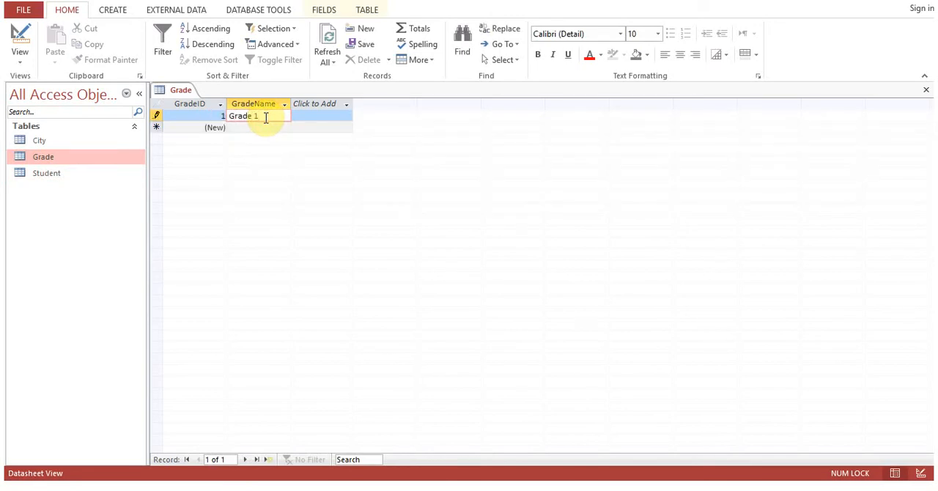
key(Down)
text(Grade 2)
key(Down)
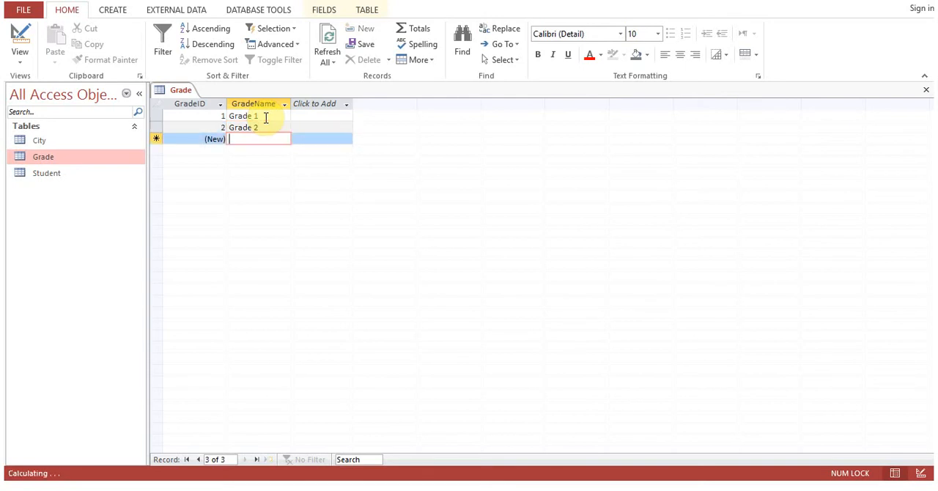
text(Grade 3)
key(Down)
text(Grade 4)
key(Down)
Add Grade 5, Grade 6 and Grade 7 as further GradeName records and close the Grade table.
text(Grade 5)
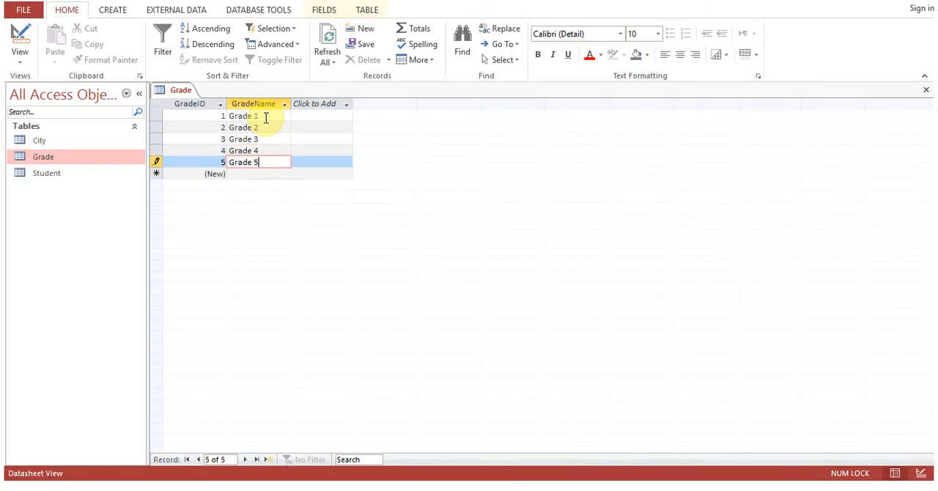
key(Down)
text(Grade 6)
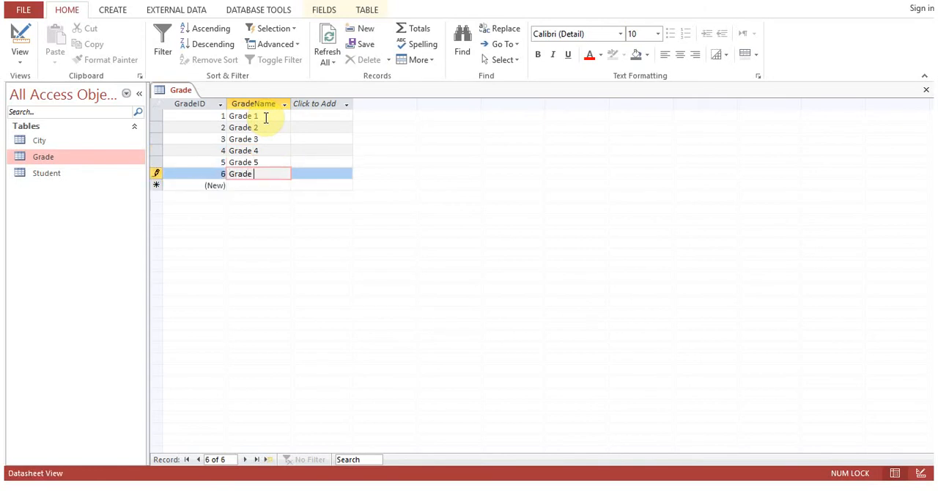
key(Down)
text(Grade 7)
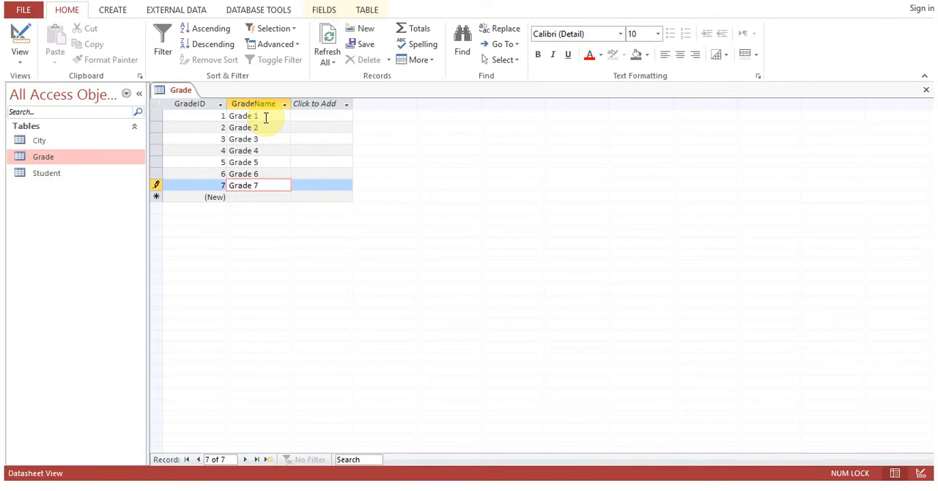
key(Up)
key(Up)
key(Up)
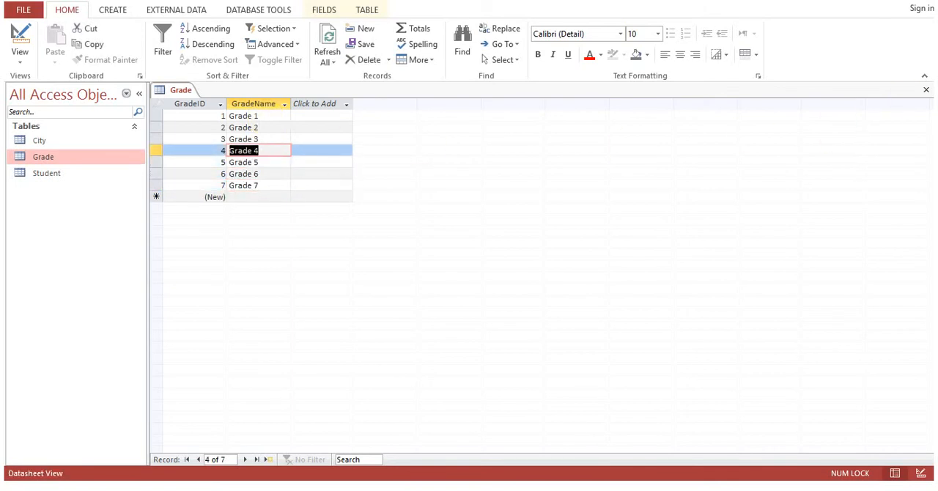
click(926, 89)
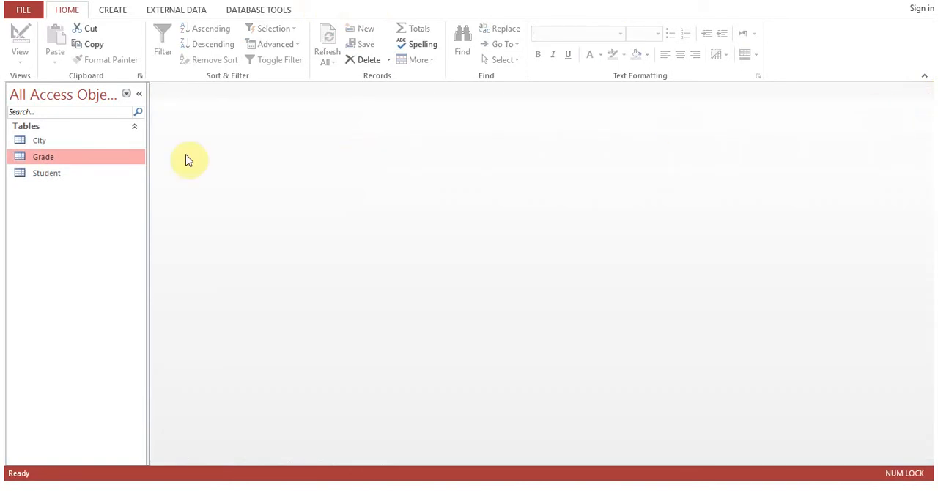
Open the City table and add records with the CityName values London and Westminster.
double_click(52, 145)
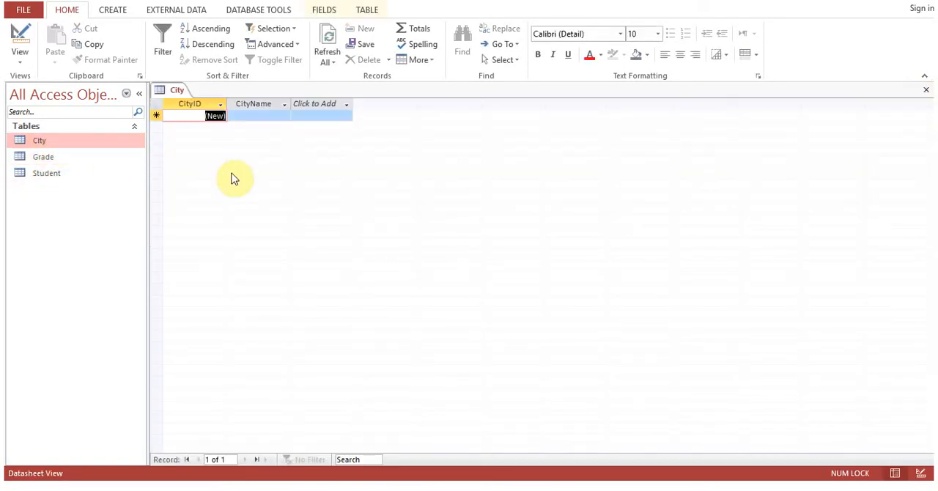
key(Tab)
text(London)
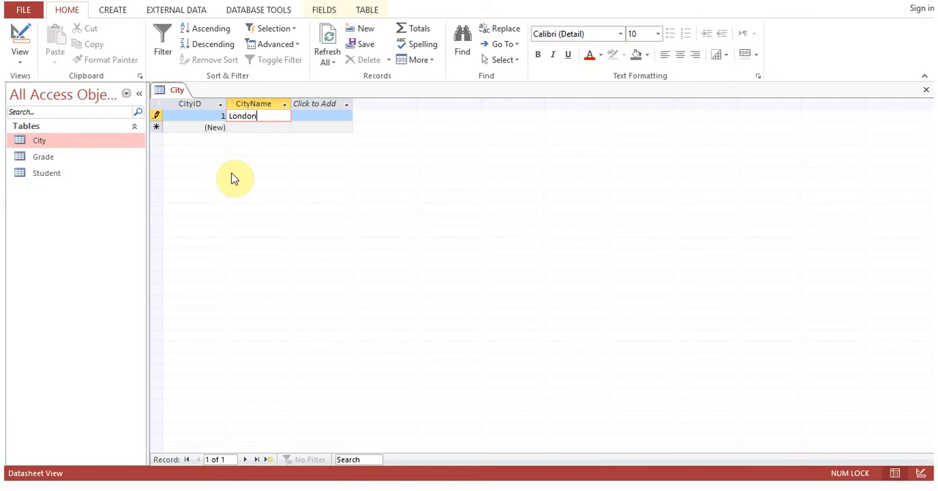
key(Down)
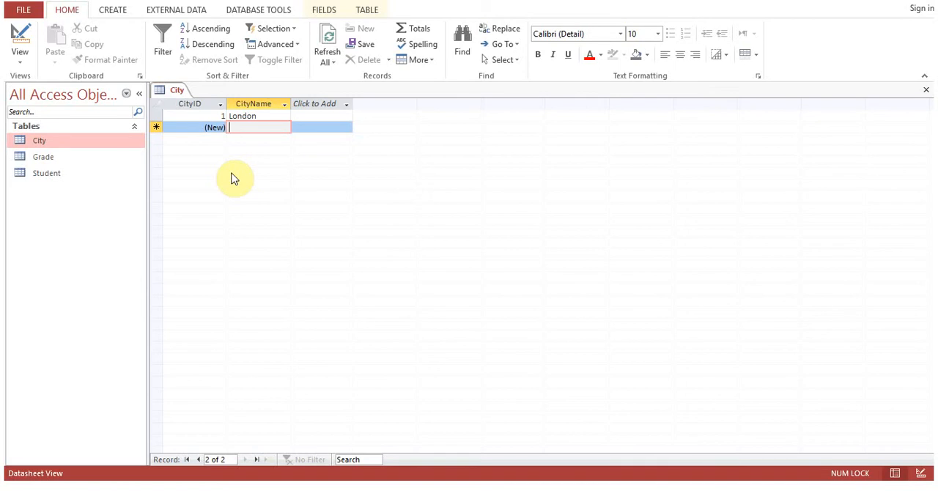
text(West)
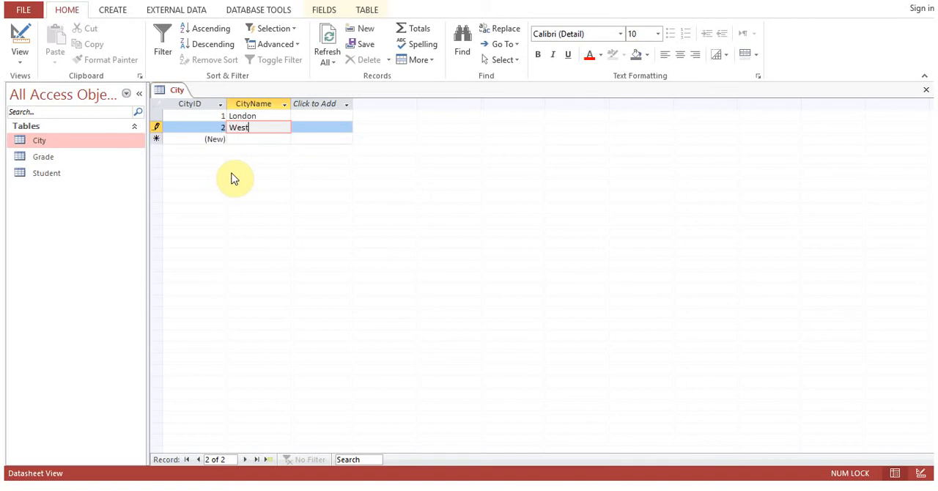
text(minster)
key(Down)
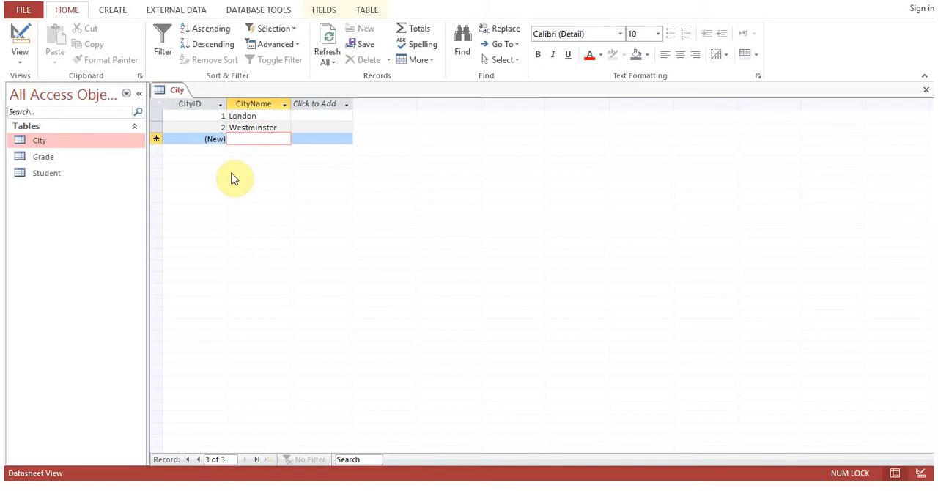
Add Yorkshire, Manchester and Northampton as further CityName records and close the City table.
text(Rorkshire)
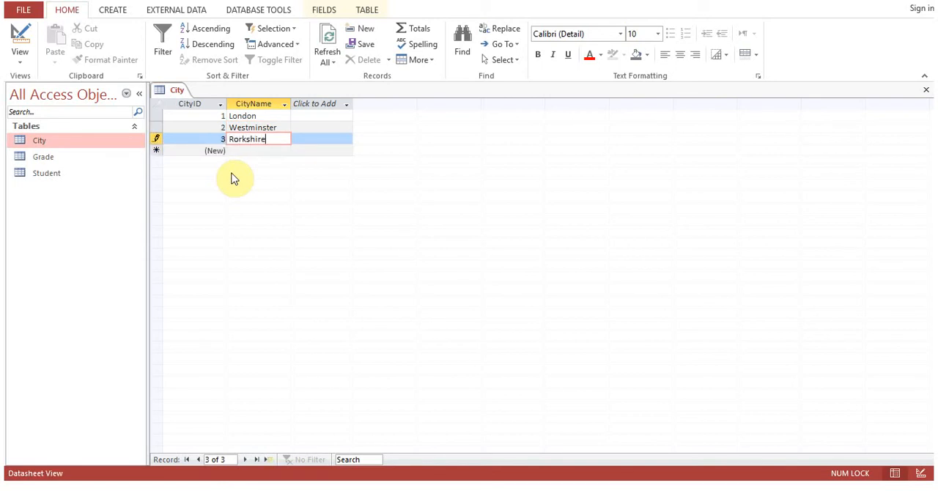
key(BackSpace)
key(BackSpace)
key(BackSpace)
key(BackSpace)
key(BackSpace)
key(BackSpace)
key(BackSpace)
key(BackSpace)
key(BackSpace)
text(Yorkshire)
key(Return)
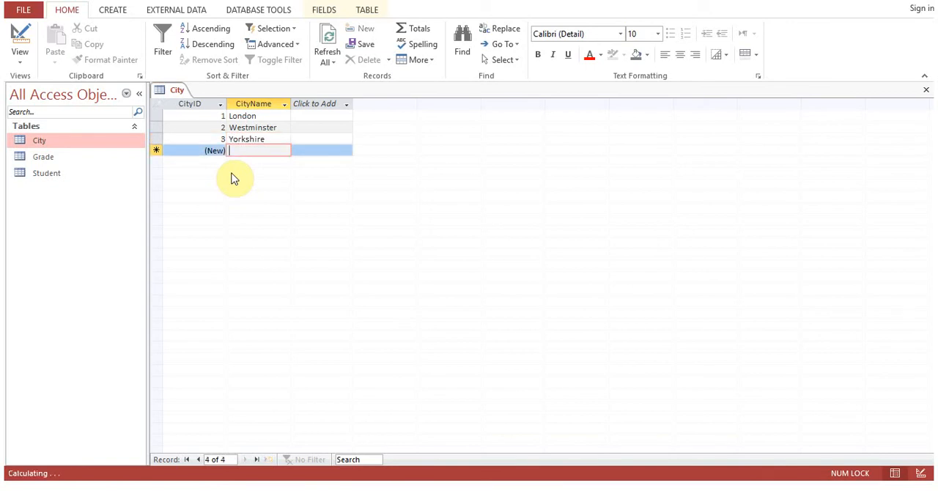
text(Manchester)
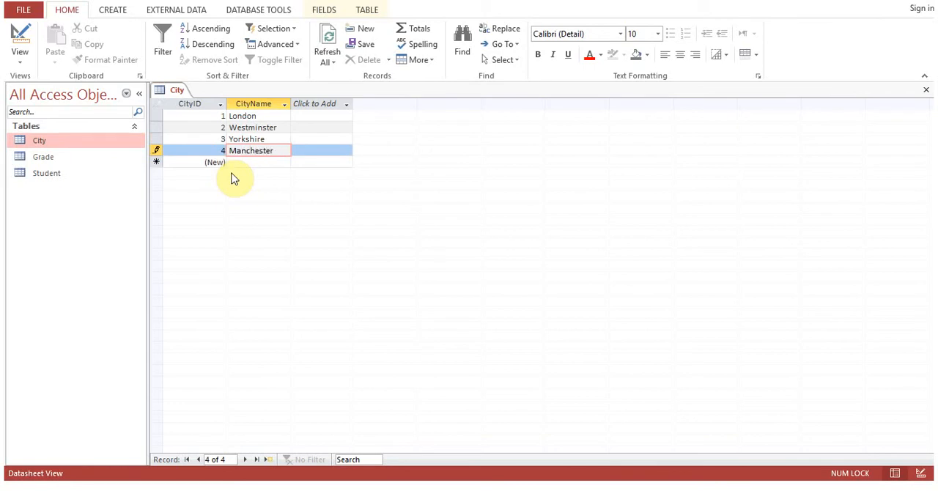
key(Return)
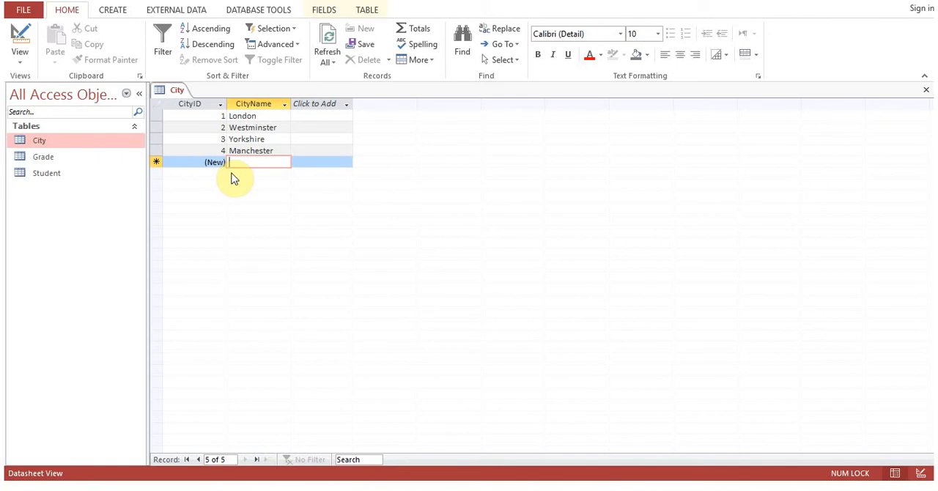
text(Northampton)
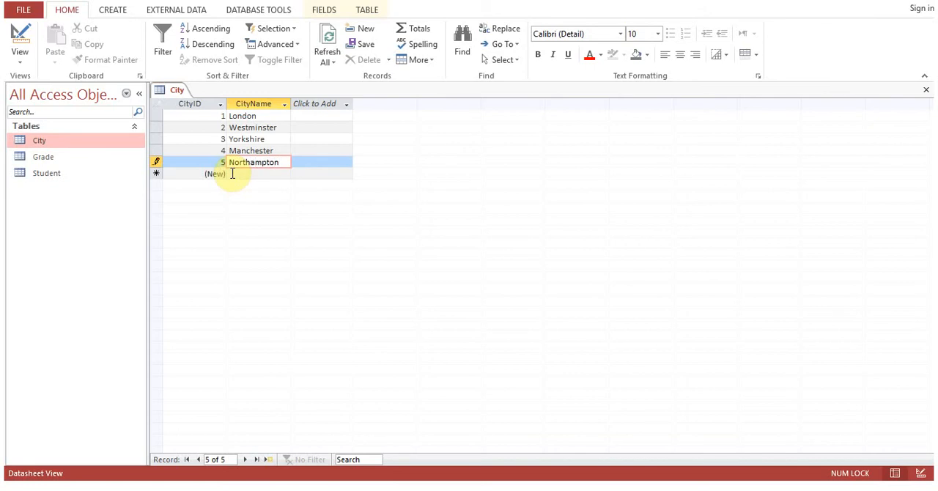
key(Up)
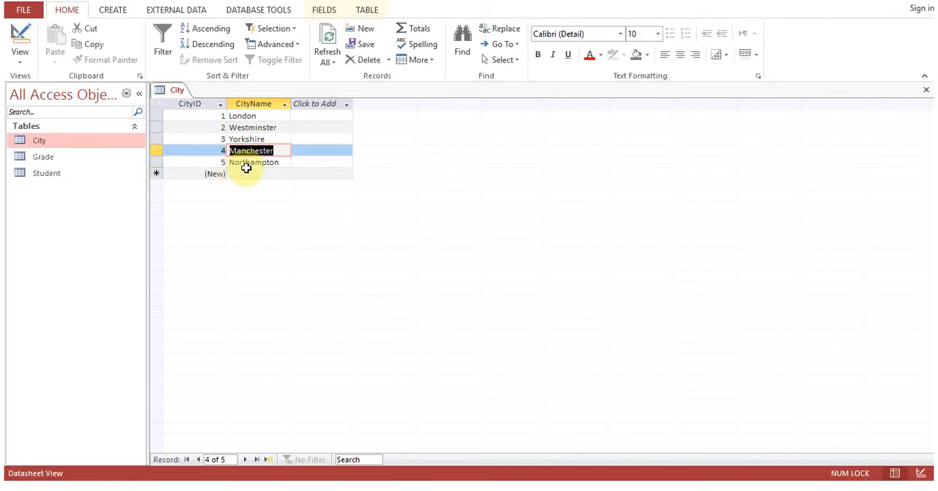
click(926, 90)
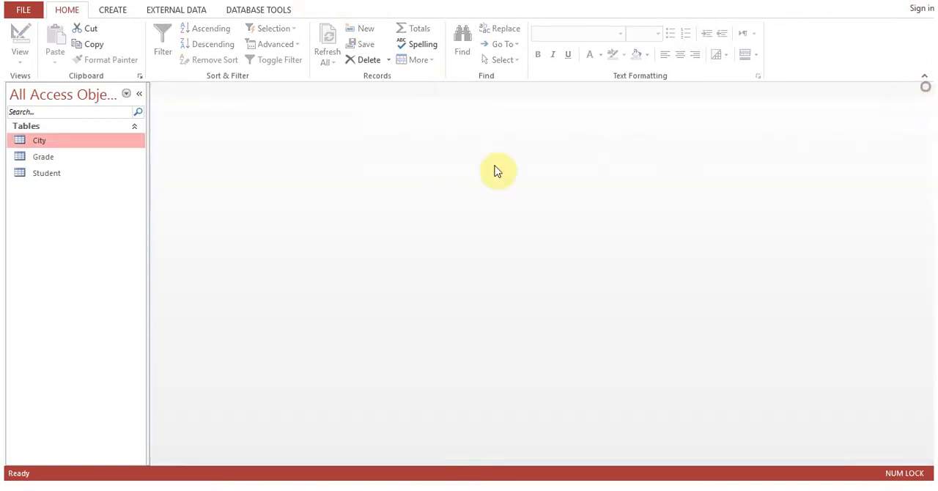
Look over the Student table's records and reopen the table in Design View.
double_click(45, 176)
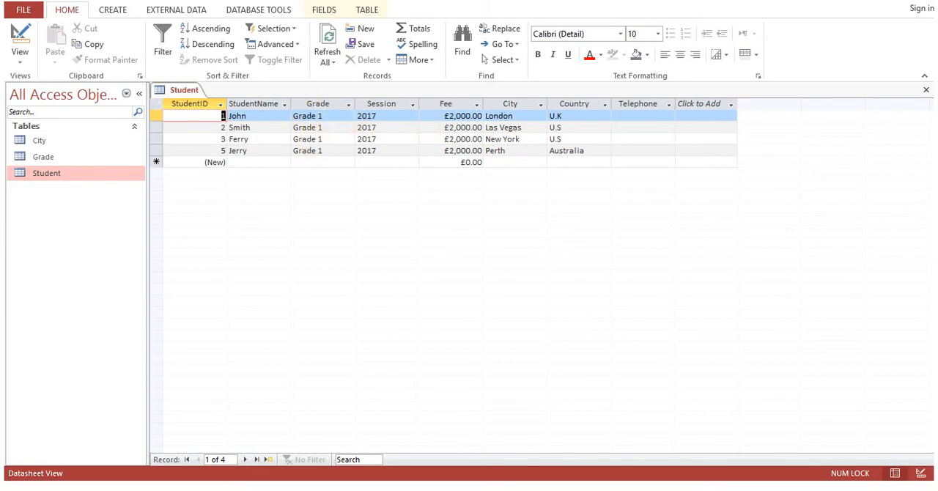
click(927, 93)
right_click(37, 174)
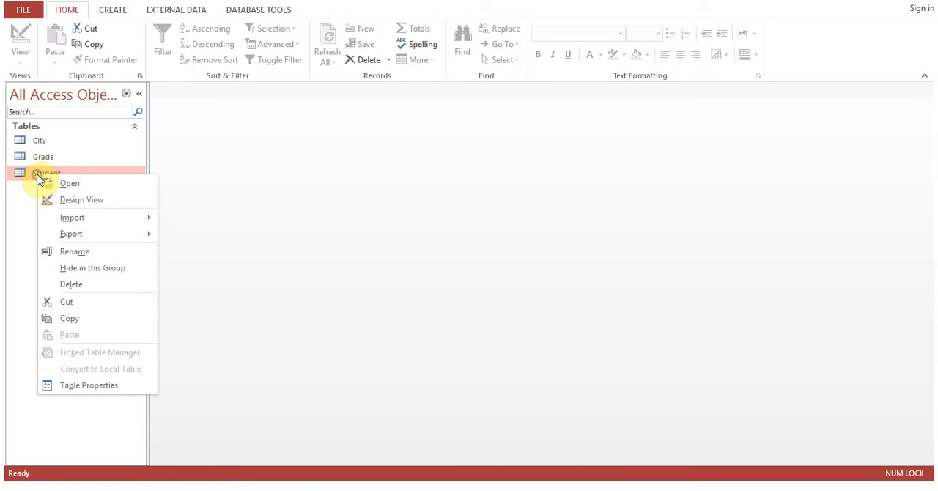
click(80, 200)
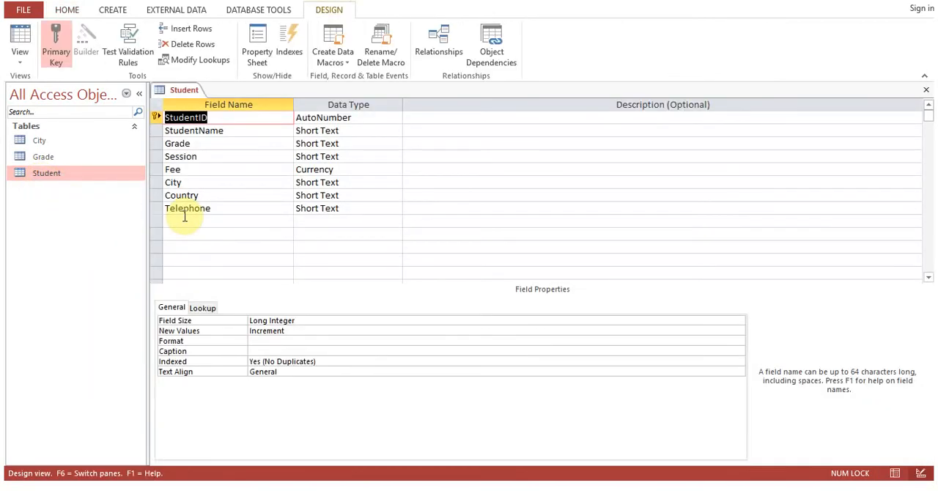
Change the data type of the Student table's Grade and City fields to Number.
click(346, 144)
double_click(346, 144)
drag(346, 145, 291, 144)
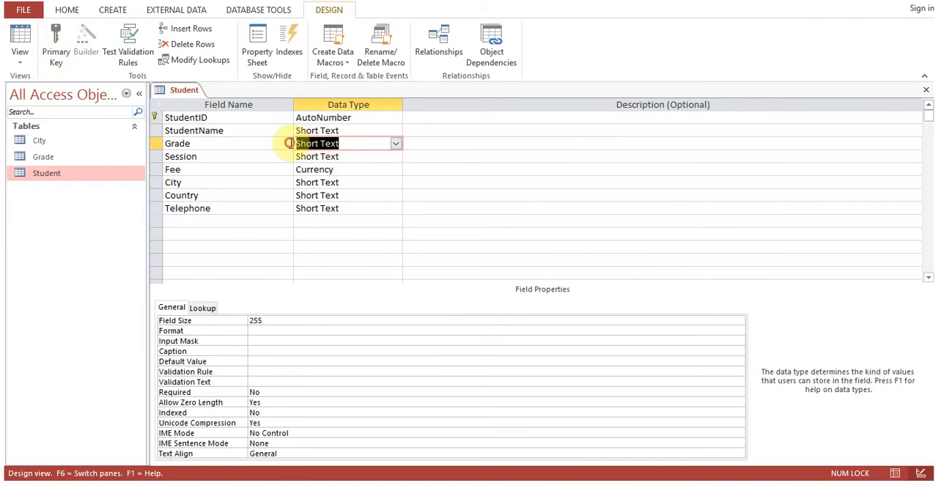
text(number)
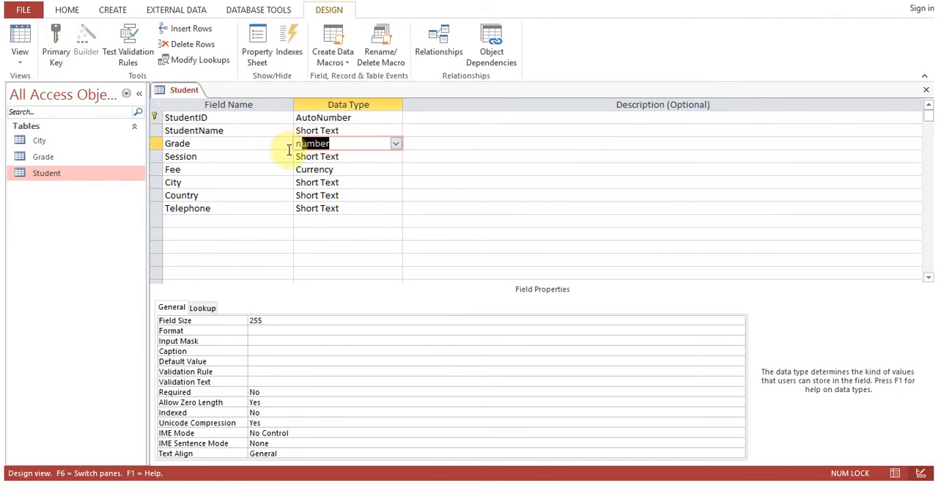
click(286, 155)
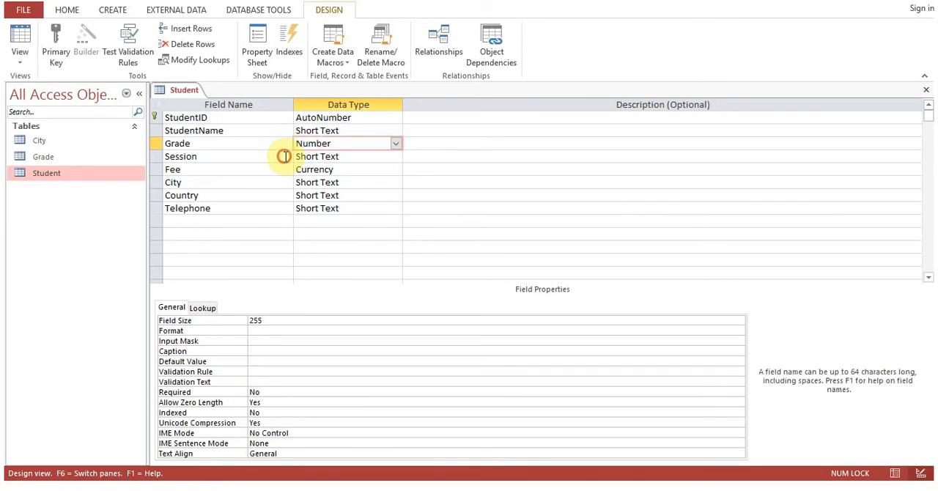
drag(352, 184, 280, 183)
text(number)
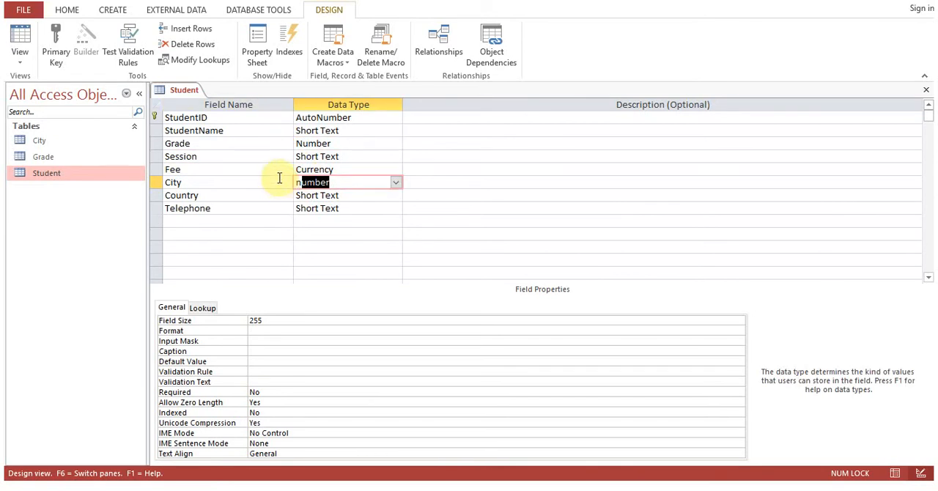
click(278, 171)
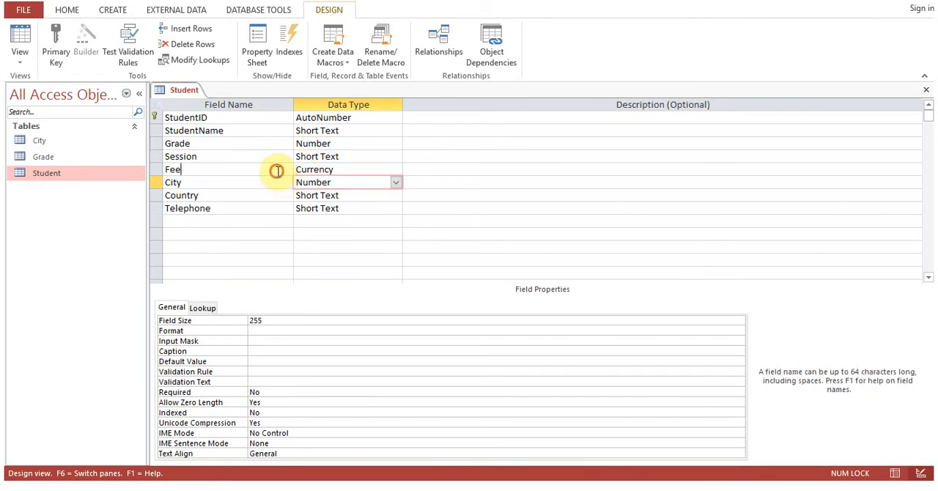
Close the Student table's design, saving the changes and accepting the loss of data that cannot be converted.
click(926, 89)
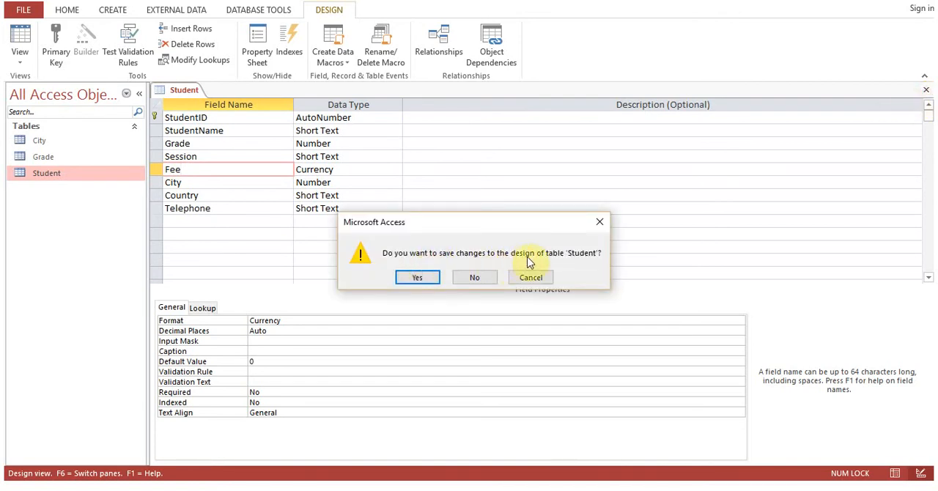
click(419, 279)
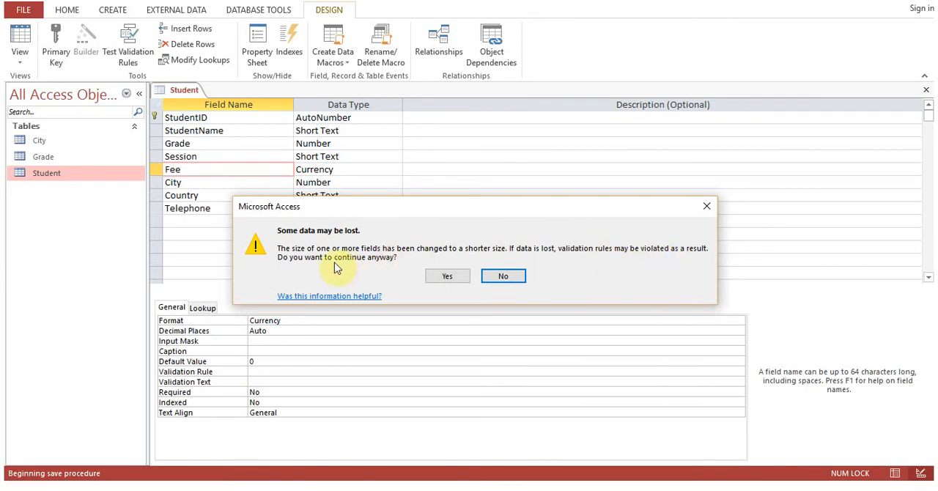
click(453, 278)
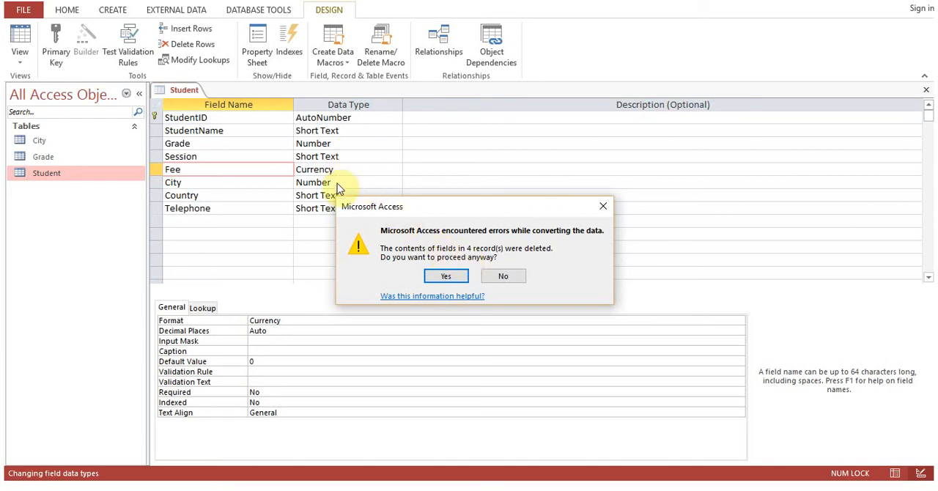
click(443, 276)
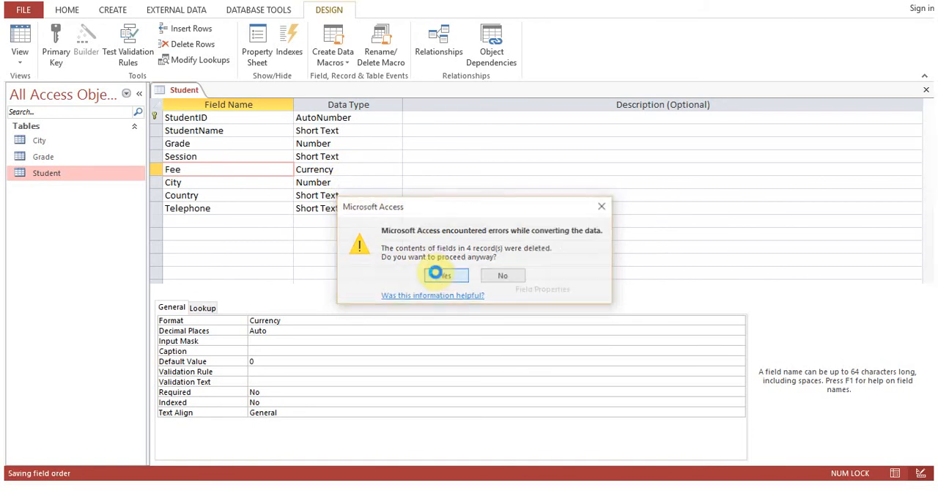
Open the Student, Grade and City tables and compare the lookup IDs with the Student table's Grade and City columns.
double_click(49, 180)
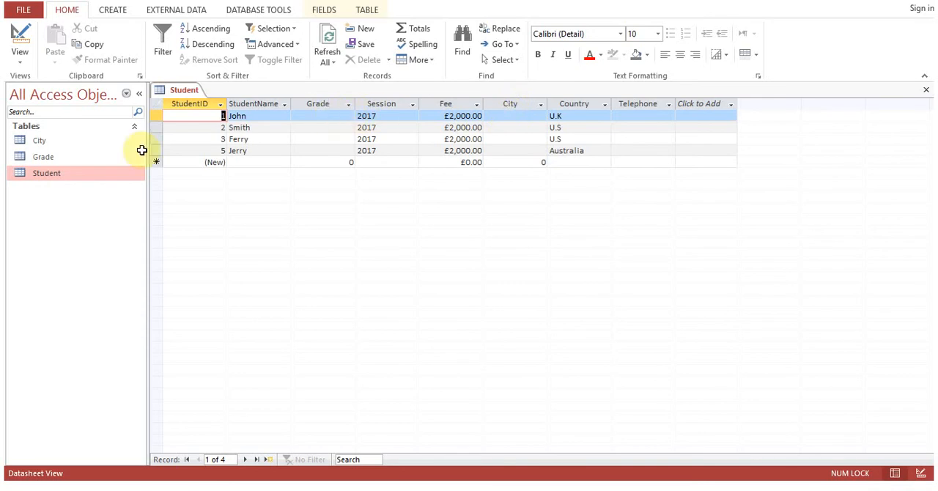
click(46, 157)
double_click(47, 157)
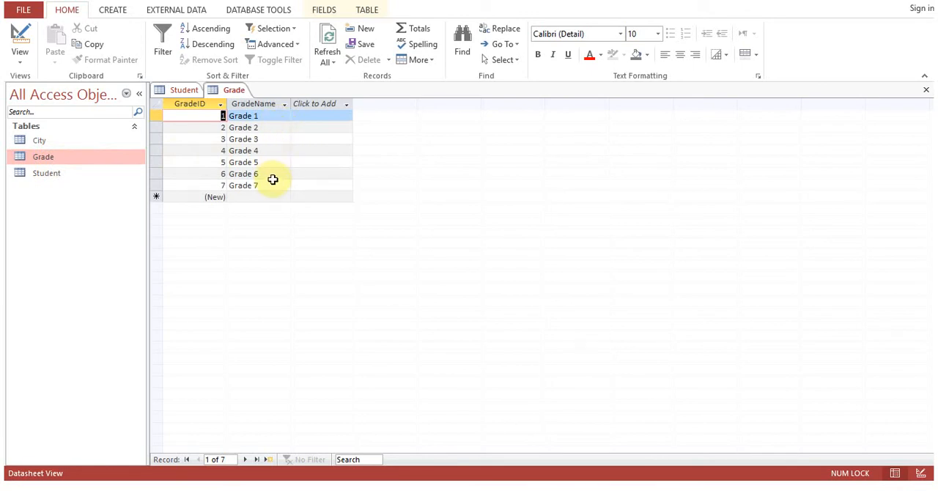
click(184, 90)
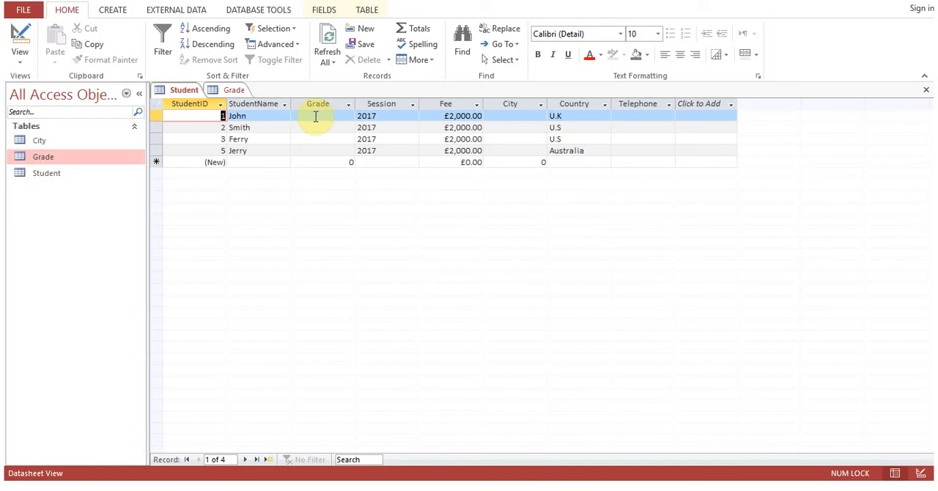
double_click(73, 141)
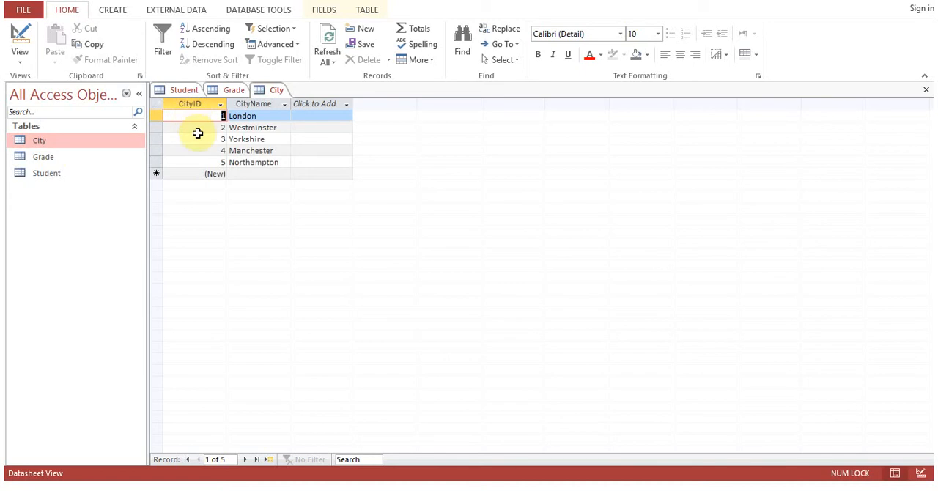
click(233, 94)
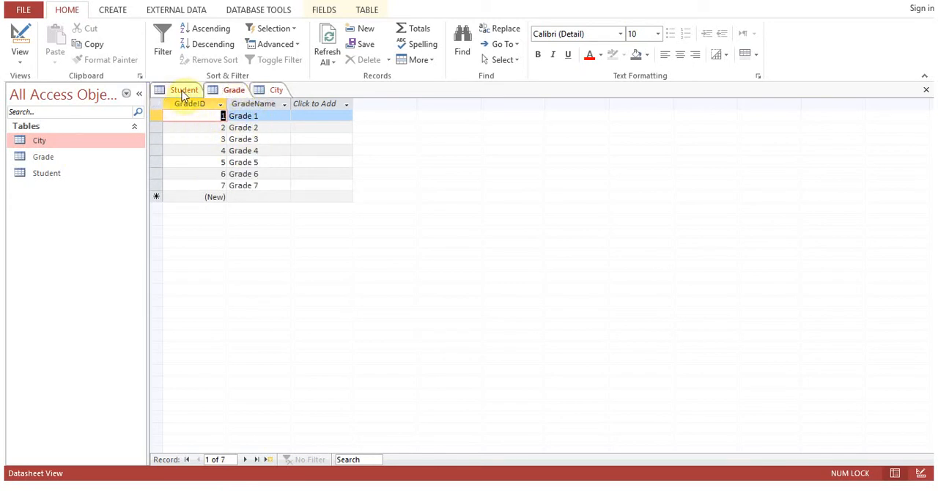
click(184, 92)
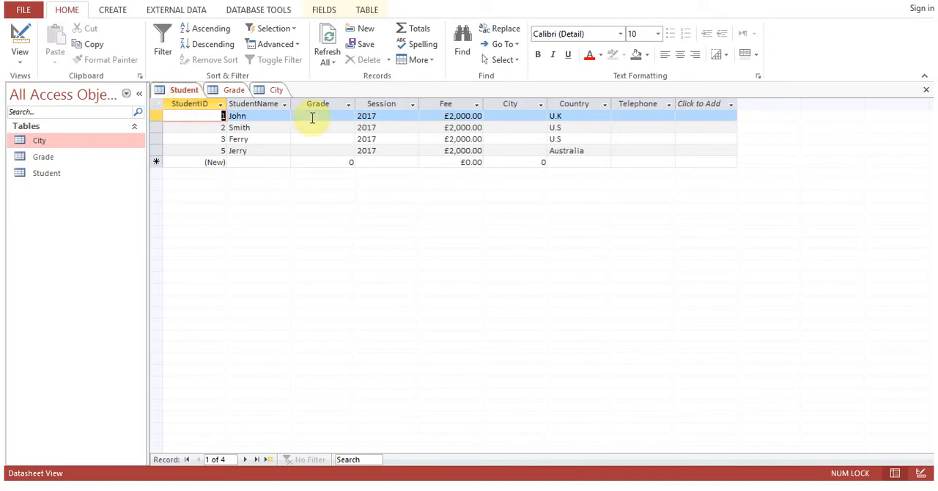
Enter Grade 1 for the first two student records and Grade 2 for the last two.
click(312, 118)
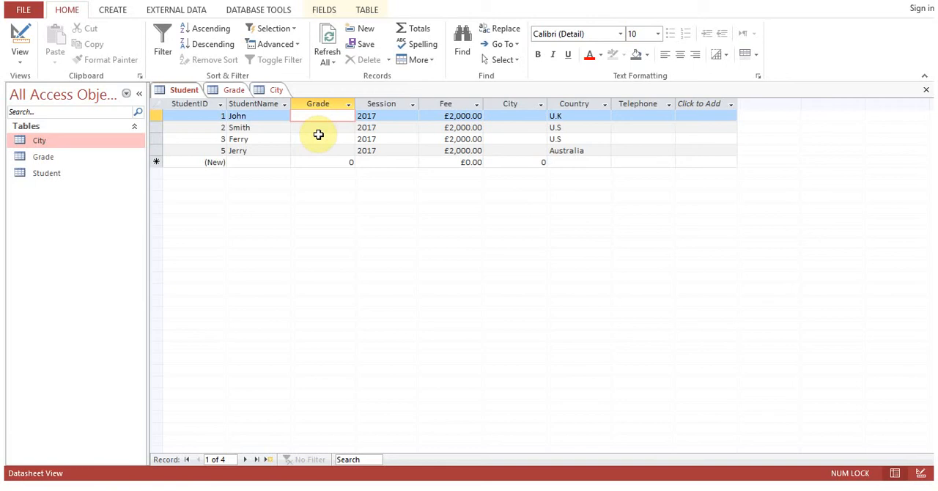
text(1)
key(Down)
text(1)
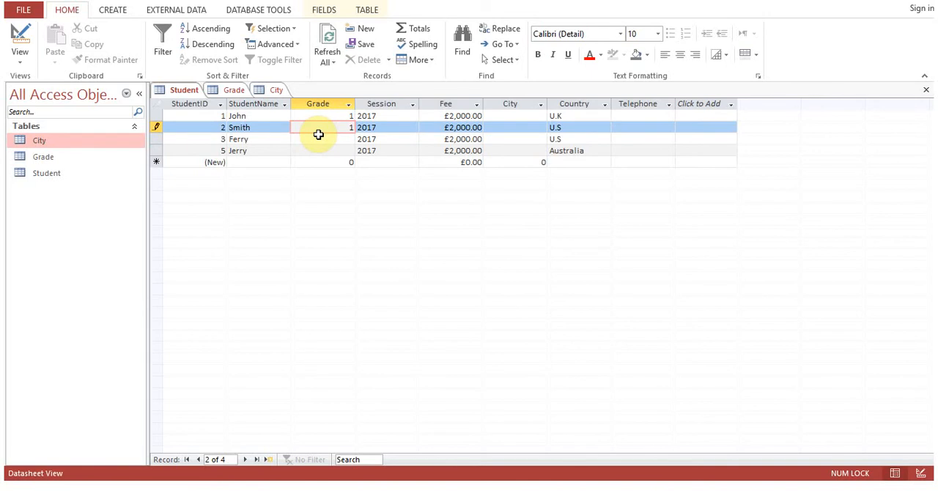
key(Down)
text(2)
key(Down)
text(2)
Fill the City column of the four student records with 1, 2, 2 and 3 in order.
key(Tab)
key(Tab)
key(Tab)
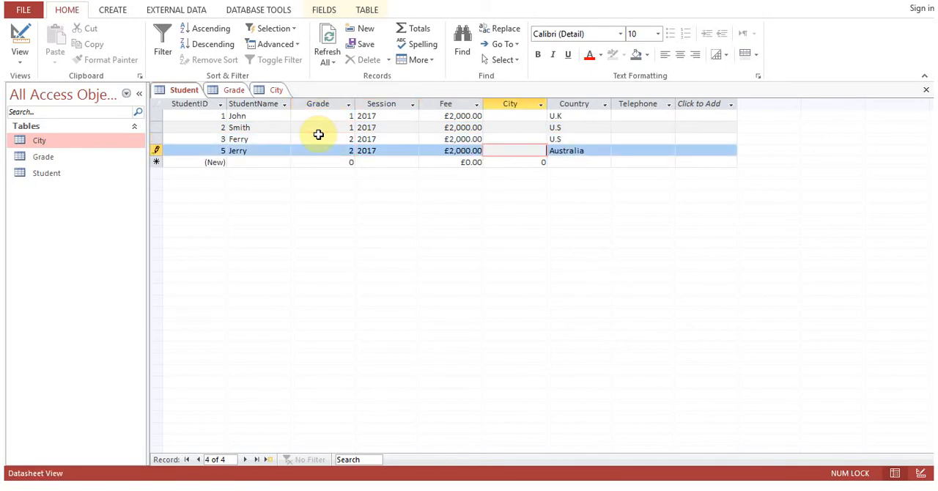
key(Up)
key(Up)
key(Up)
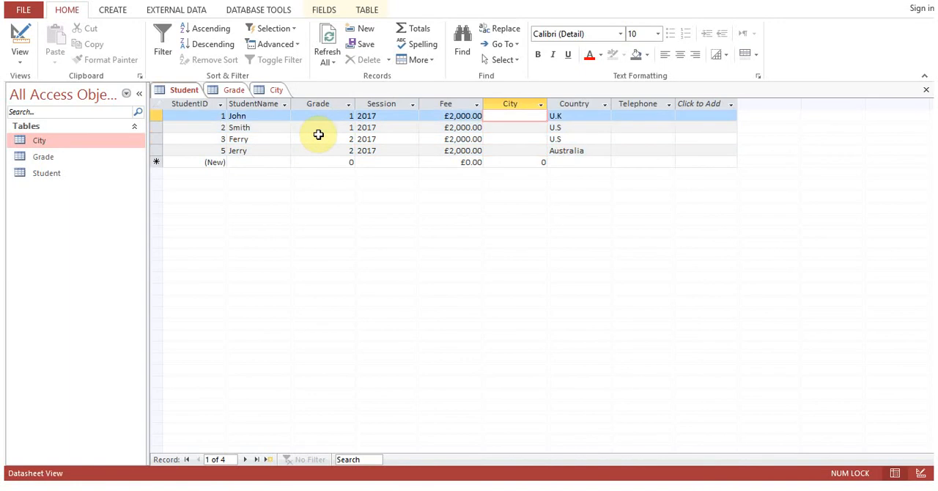
text(1)
key(Down)
text(2)
key(Down)
text(2)
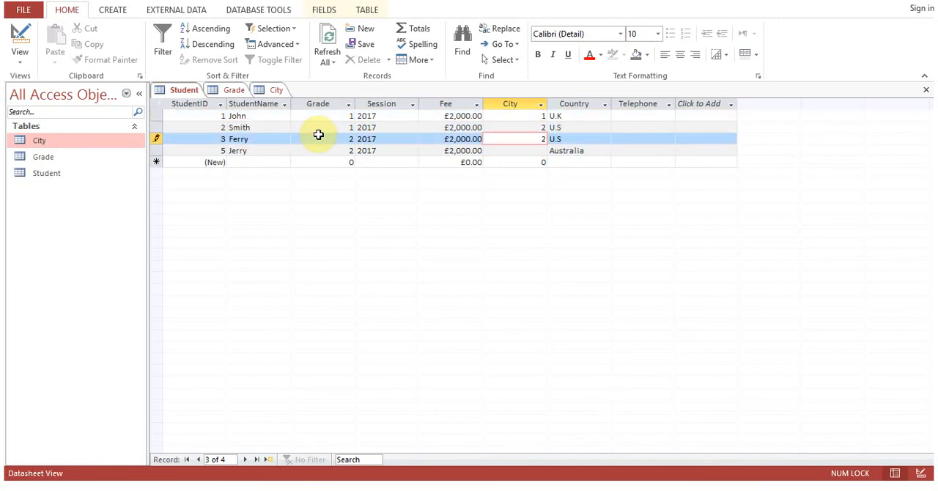
key(Down)
text(3)
Set the Country of the second, third and fourth student records to U.K.
key(Up)
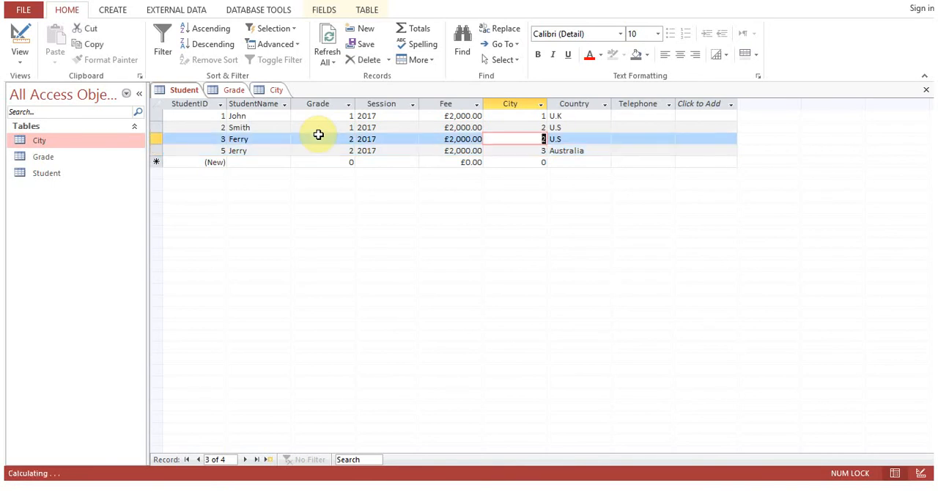
key(Up)
key(Tab)
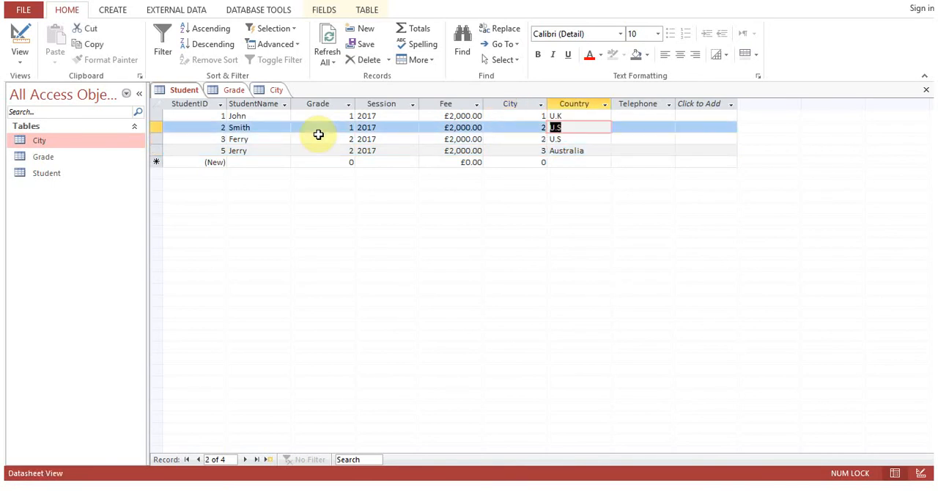
text(U.K)
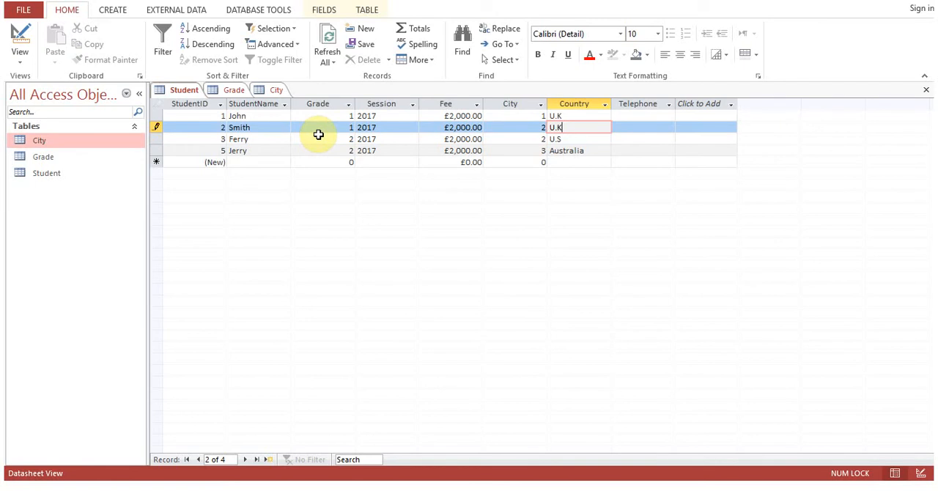
key(Down)
text(U.K)
key(Down)
text(U.K)
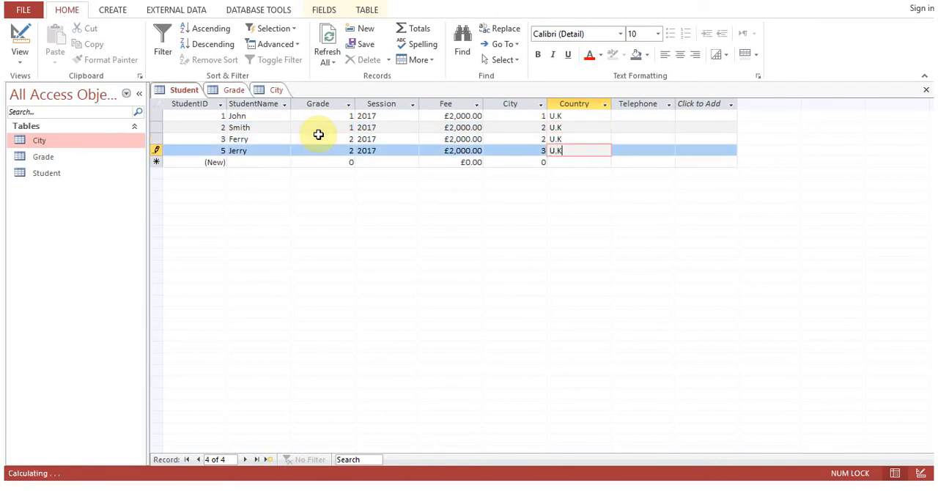
key(Up)
key(Up)
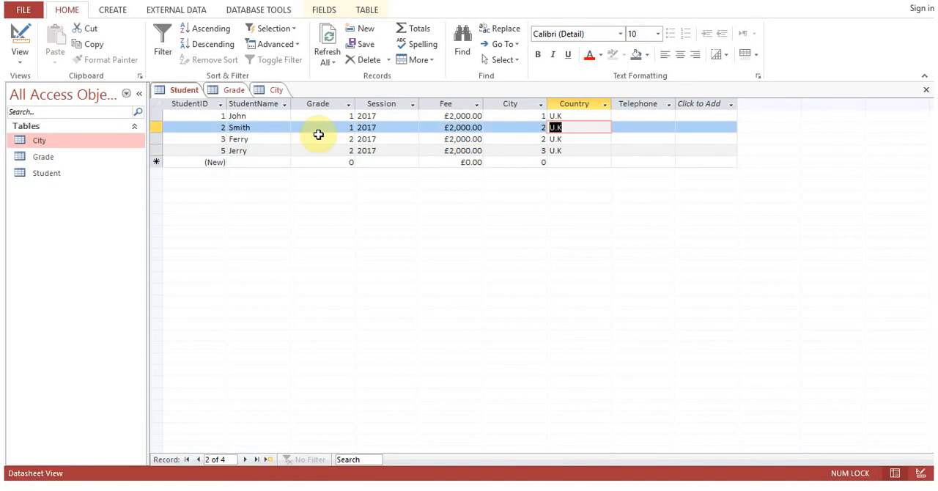
click(318, 136)
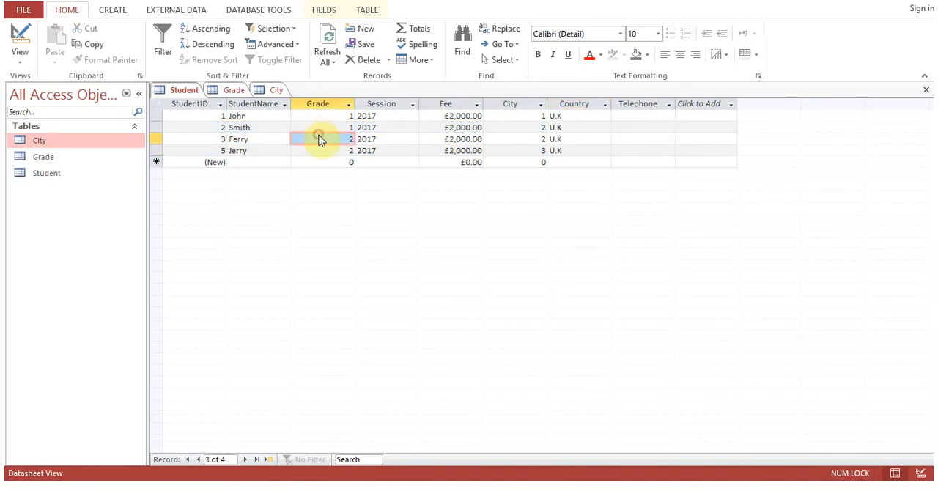
click(324, 116)
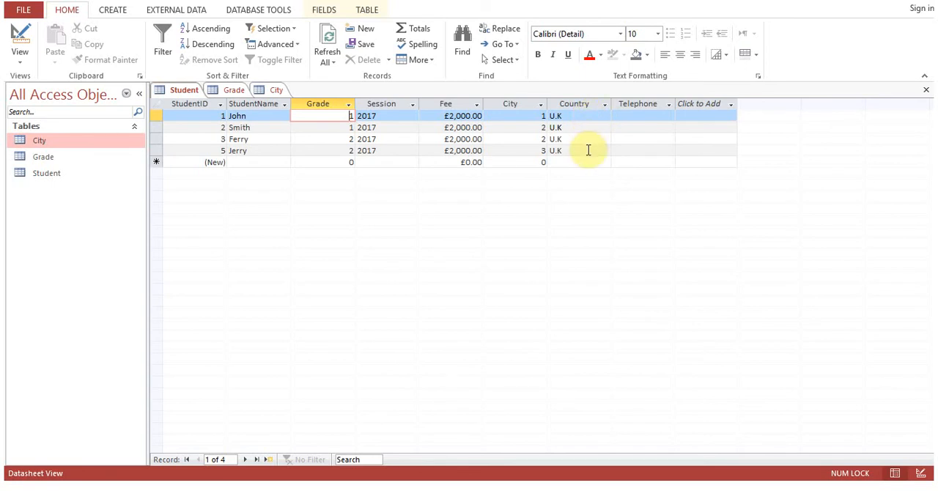
click(567, 117)
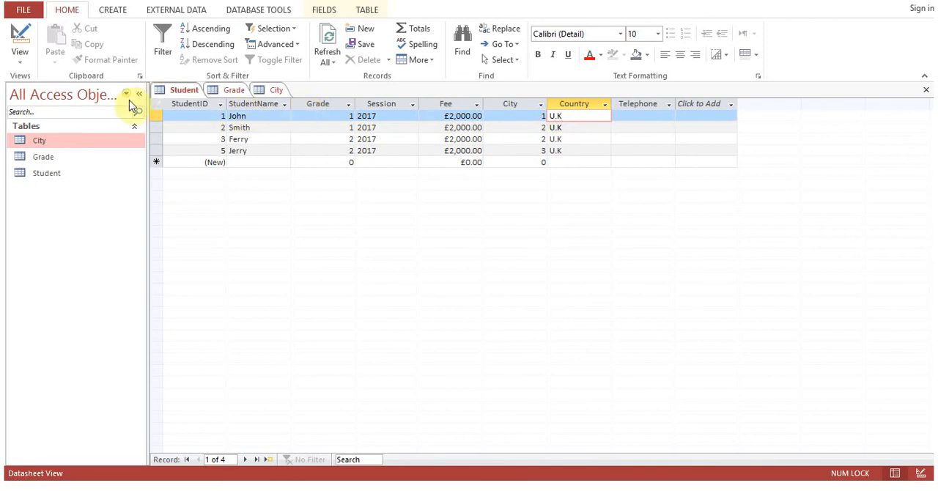
Create a new table and switch it to Design View, saving it under the name Country.
click(108, 14)
click(77, 41)
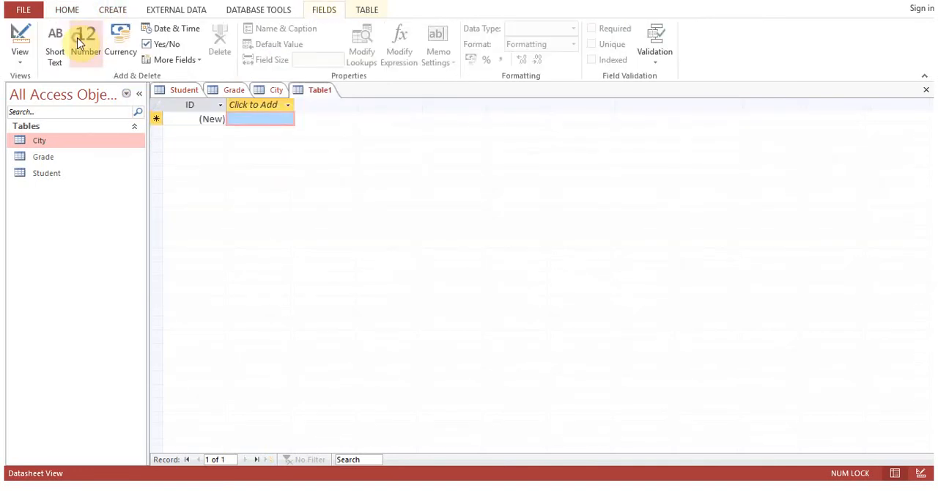
right_click(318, 91)
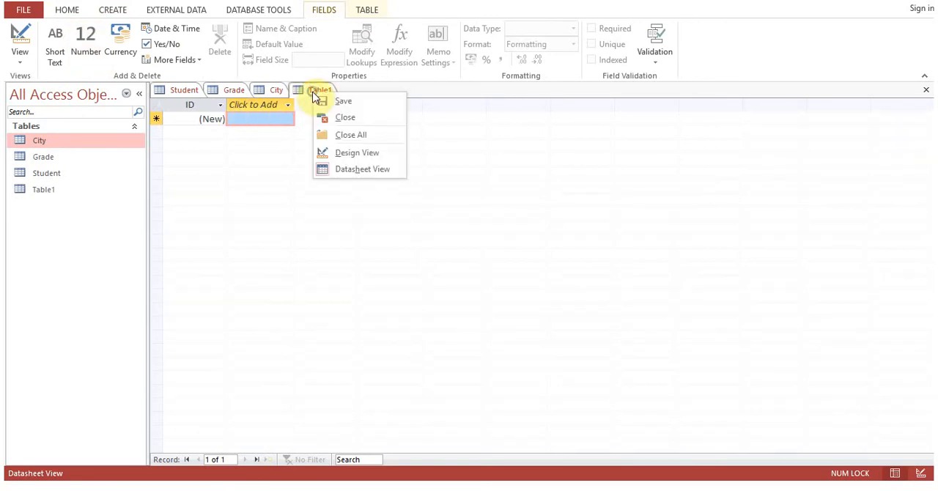
click(363, 154)
text(Country)
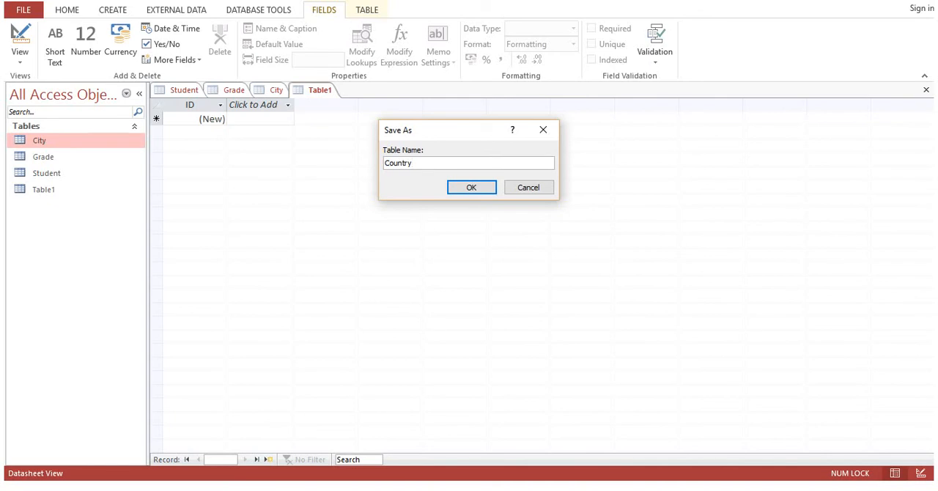
key(Return)
Rename the Country table's key field to CountryID, add a Short Text field CountryName, and save and close the table.
text(CountryID)
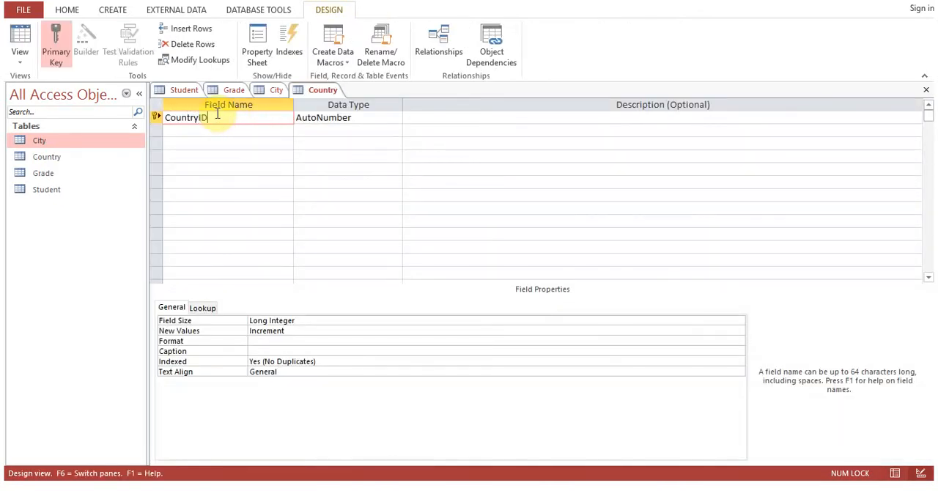
key(Down)
text(Countr)
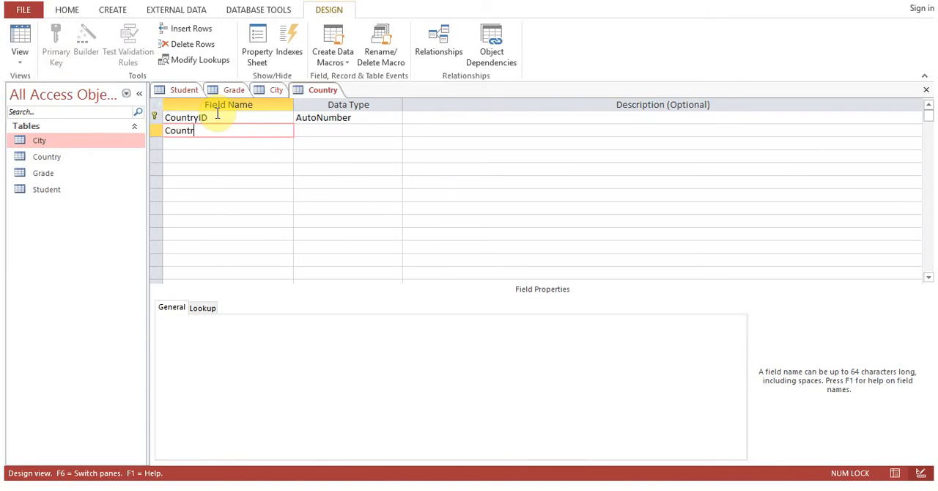
text(yName)
key(Tab)
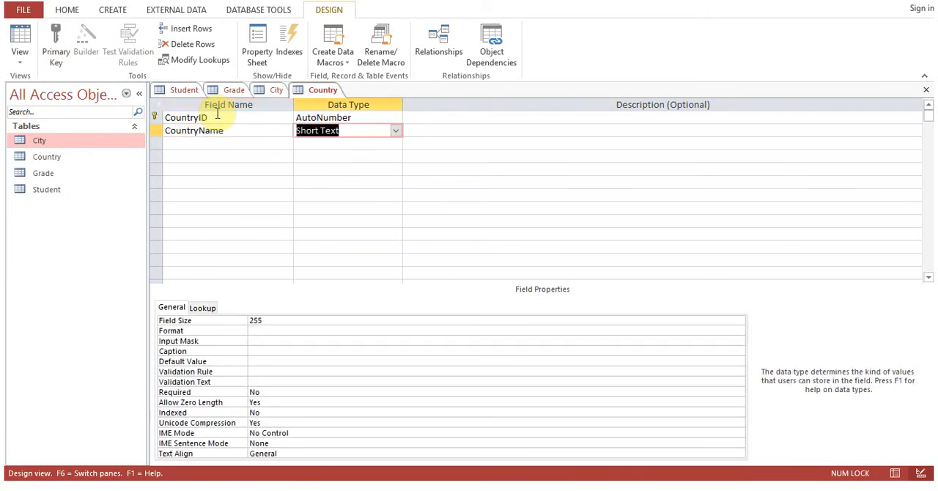
click(927, 91)
click(423, 276)
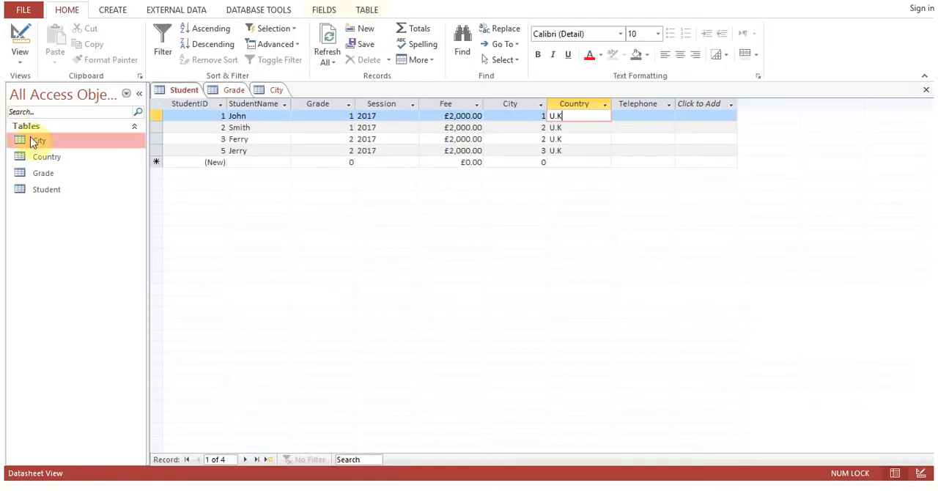
Open the Country table and enter U.K, U.S, Japan and China as the first four CountryName records.
double_click(57, 156)
click(274, 116)
text(U.K)
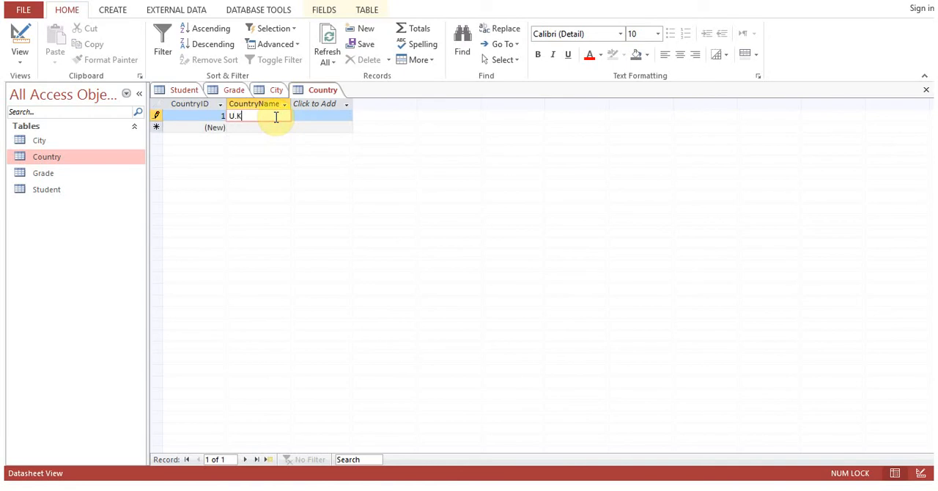
key(Down)
text(U)
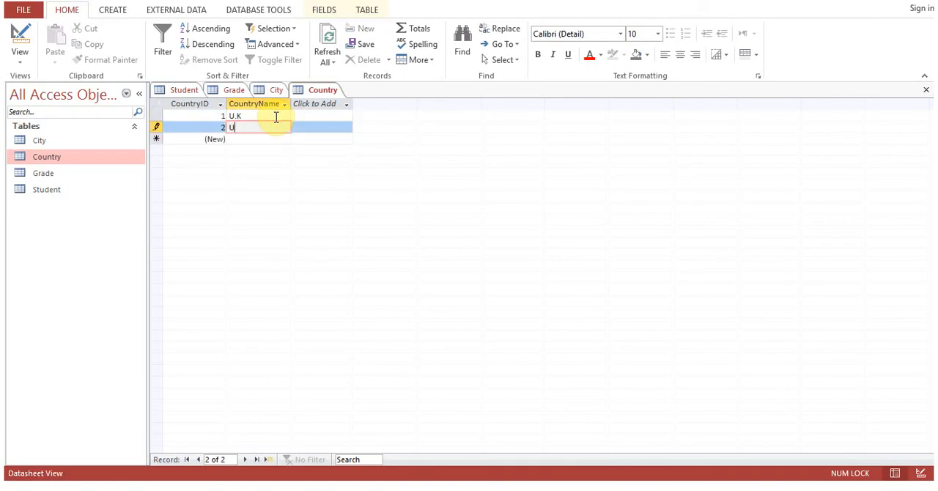
text(.S)
key(Down)
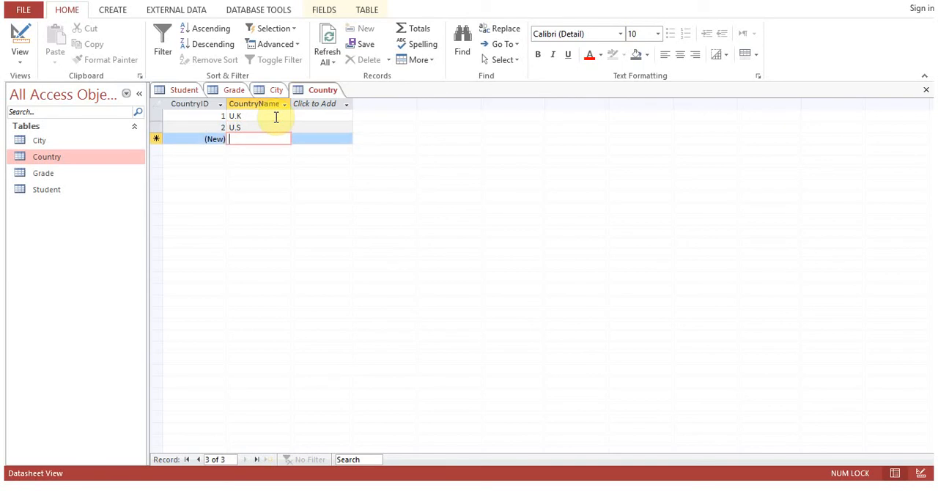
text(Japan)
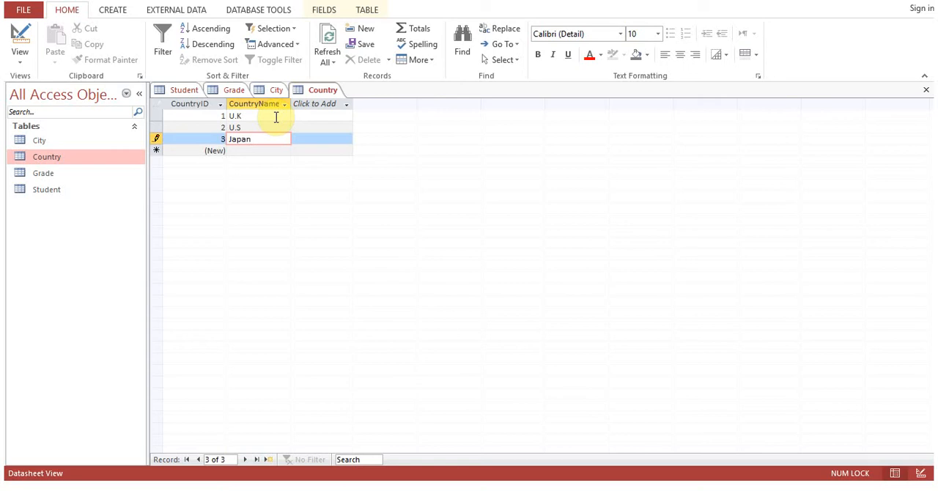
key(Down)
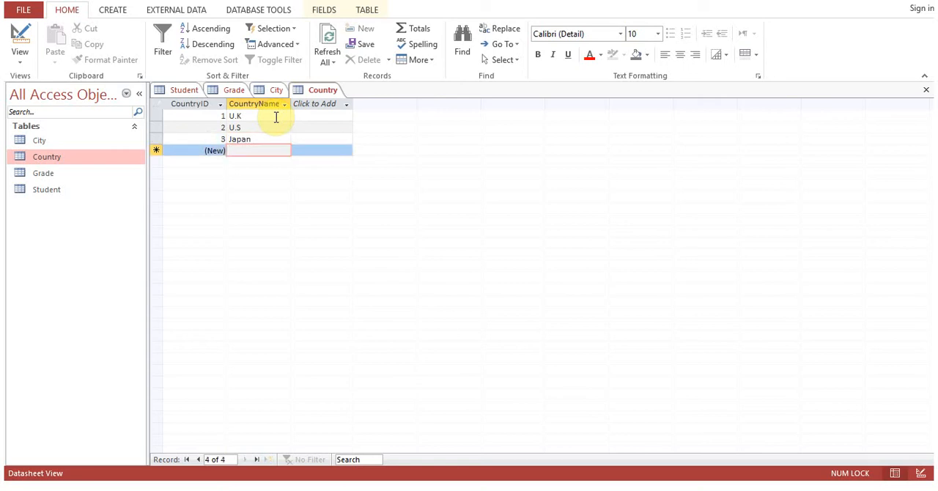
text(China)
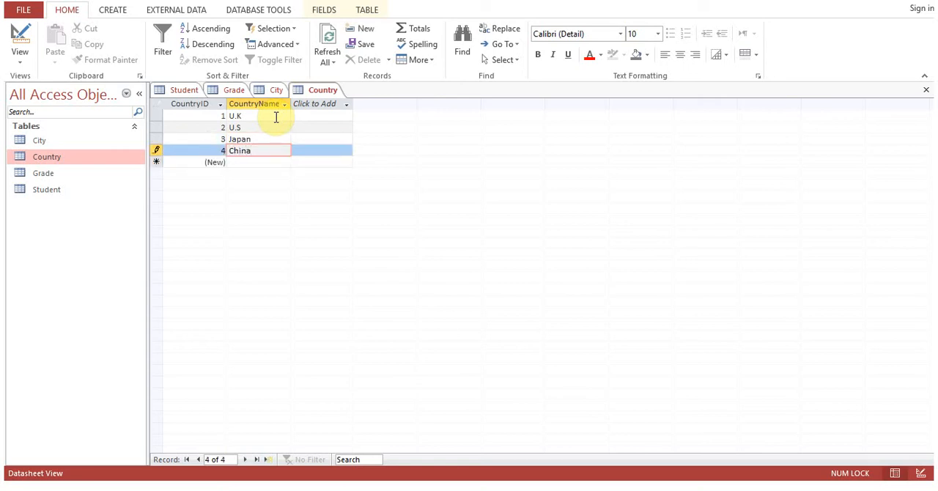
key(Down)
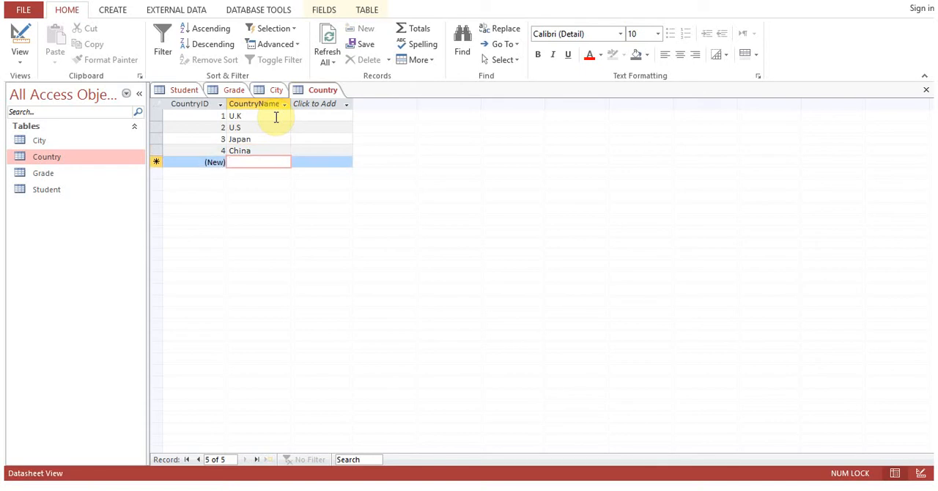
Add New Zealand as the fifth CountryName record in the Country table.
text(Ne)
text(e Z)
key(BackSpace)
key(BackSpace)
key(BackSpace)
text(e Z)
key(BackSpace)
key(BackSpace)
key(BackSpace)
text(w Zealand)
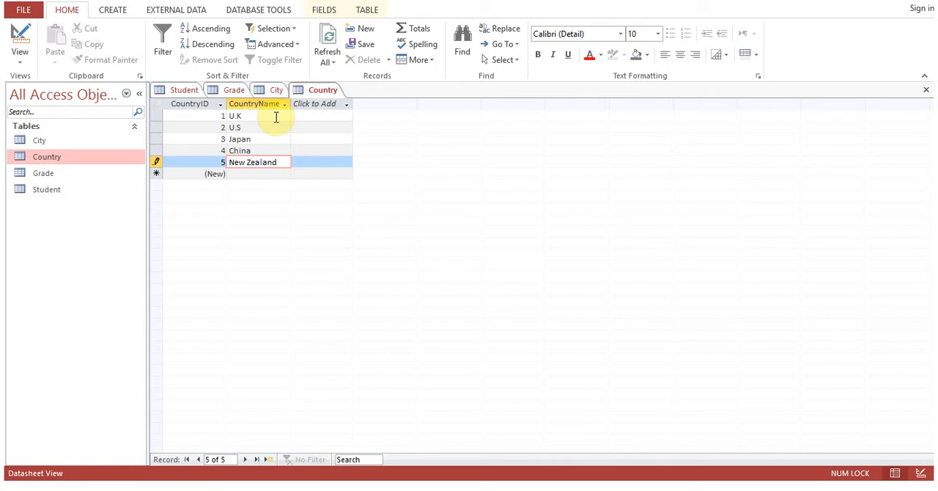
key(Return)
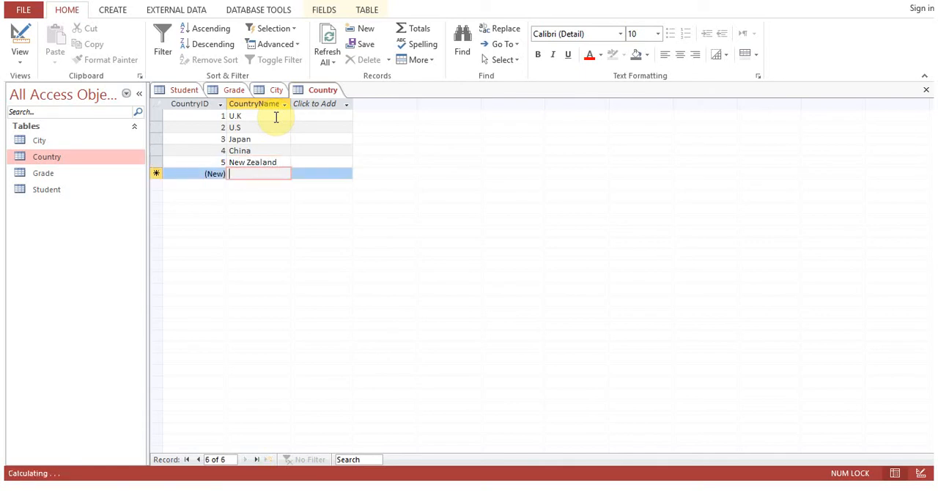
Add Australia as the sixth CountryName record and close the Country table.
text(Australia)
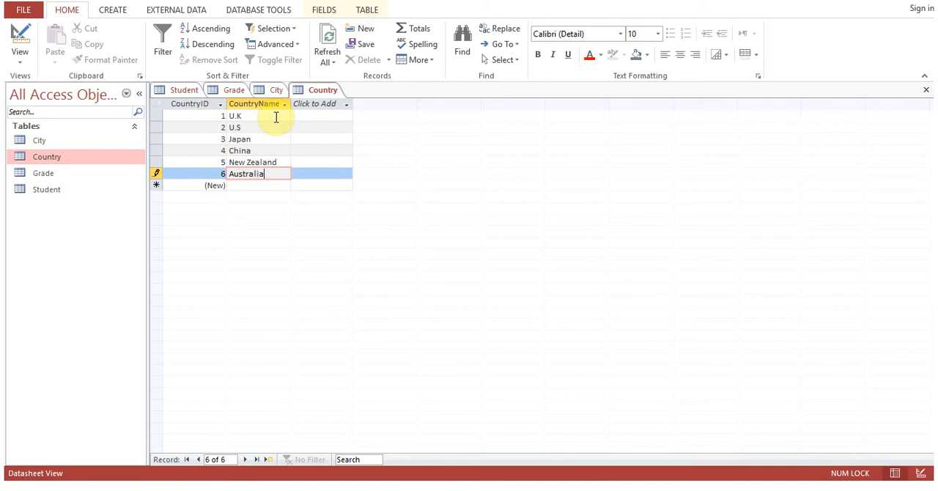
key(Up)
key(Up)
key(Up)
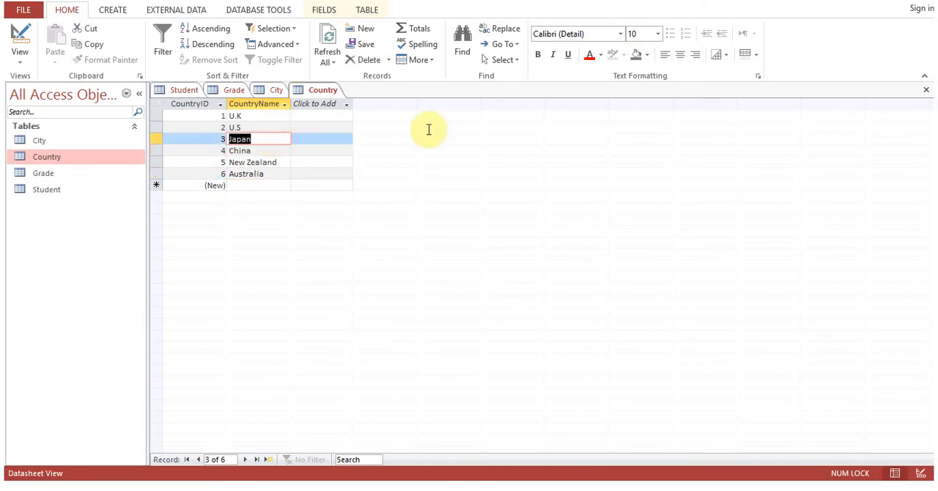
click(926, 89)
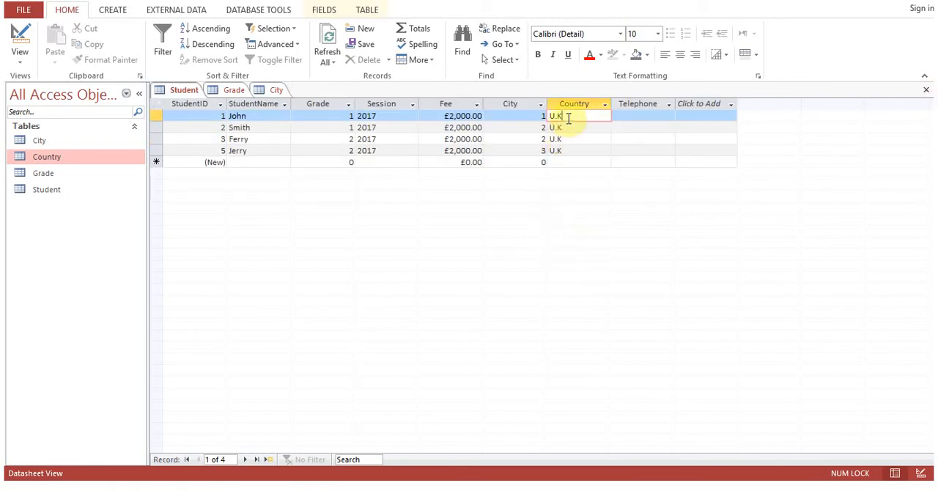
Reopen the Country table for reference and set the Country of all four student records to 1.
double_click(42, 161)
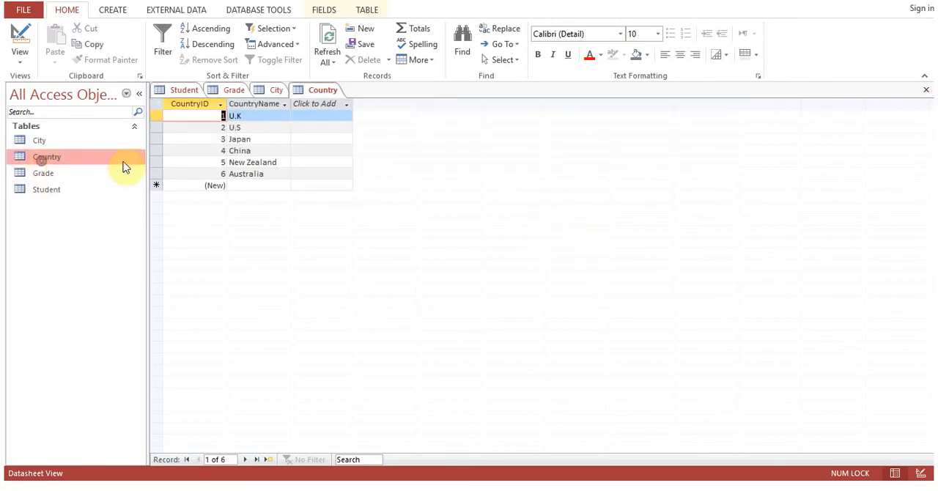
click(184, 91)
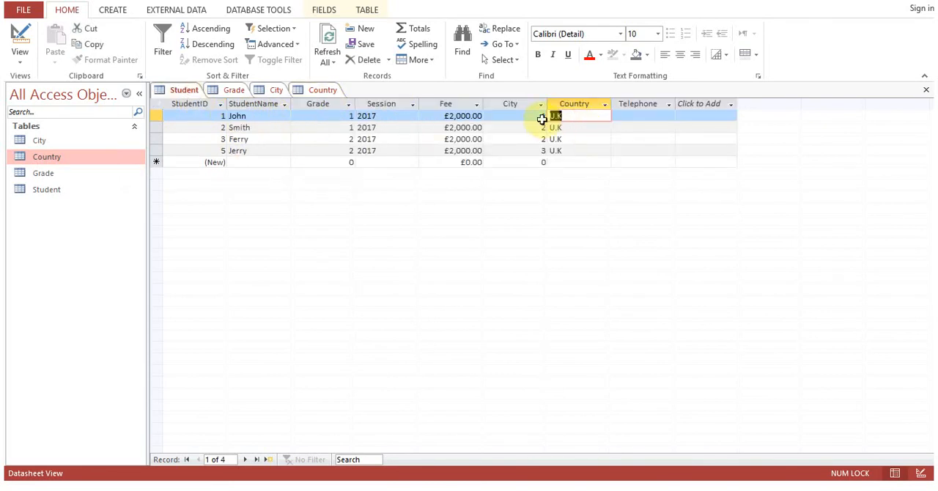
text(1)
drag(565, 128, 548, 151)
text(111)
click(566, 138)
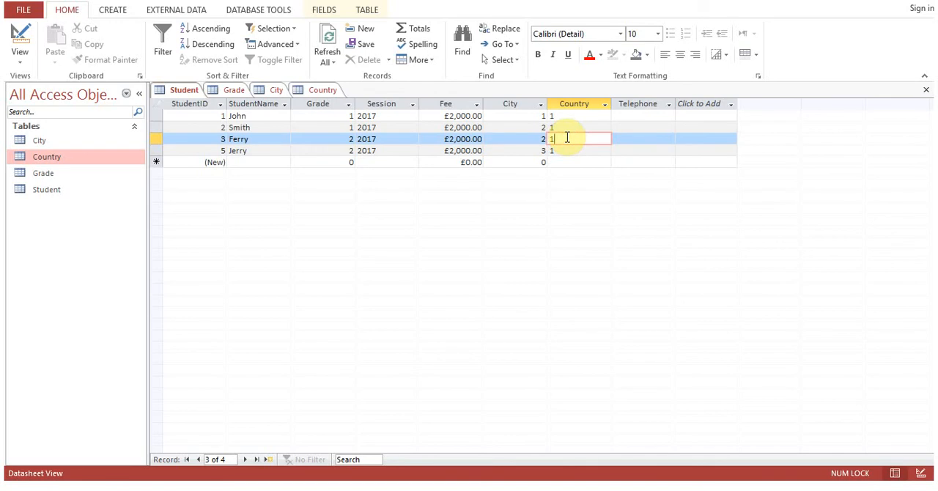
Check the IDs in the Grade table and set the fourth student record's Grade to 10.
click(232, 90)
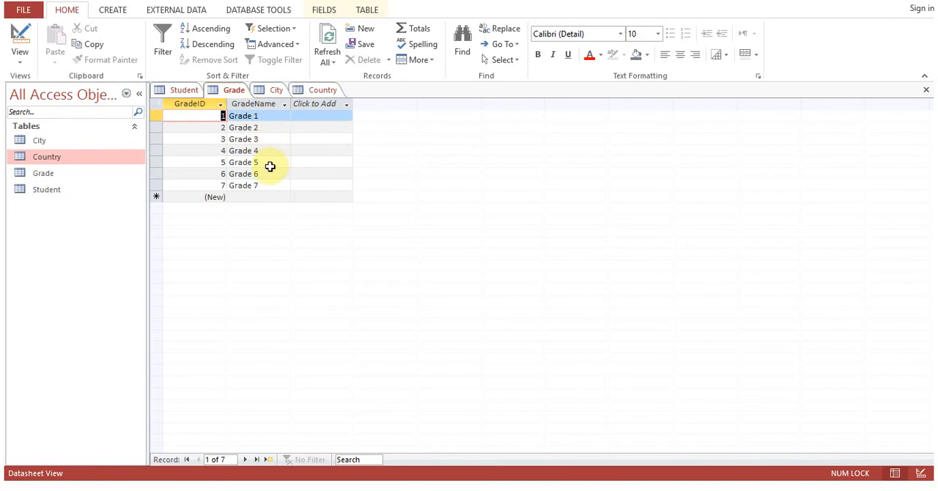
click(183, 92)
click(336, 151)
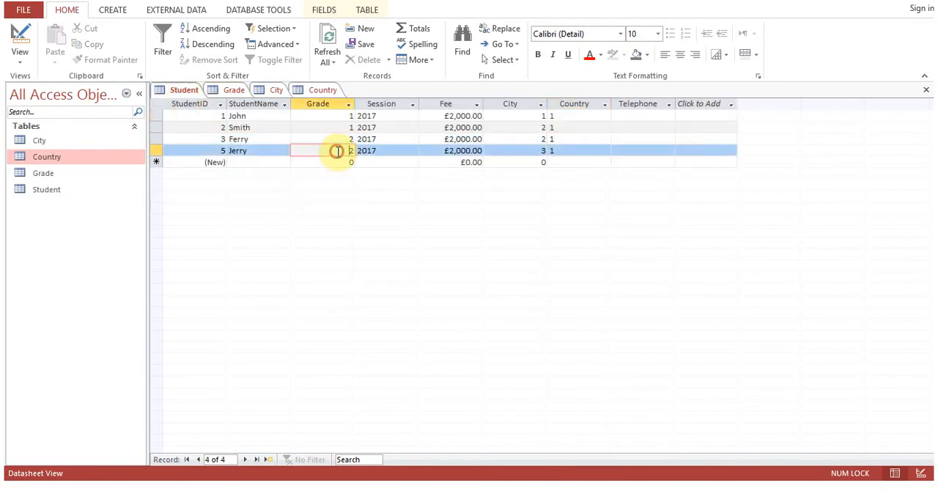
drag(337, 151, 358, 152)
text(10)
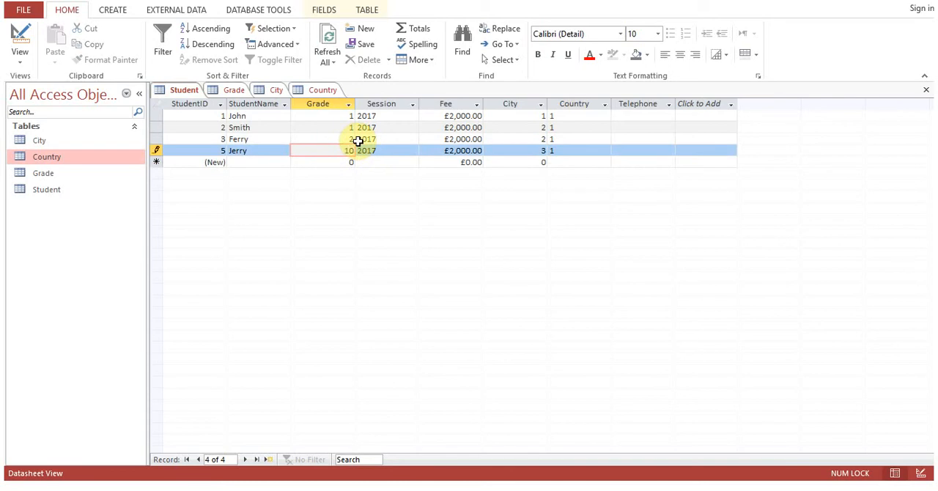
key(Up)
key(Up)
key(Up)
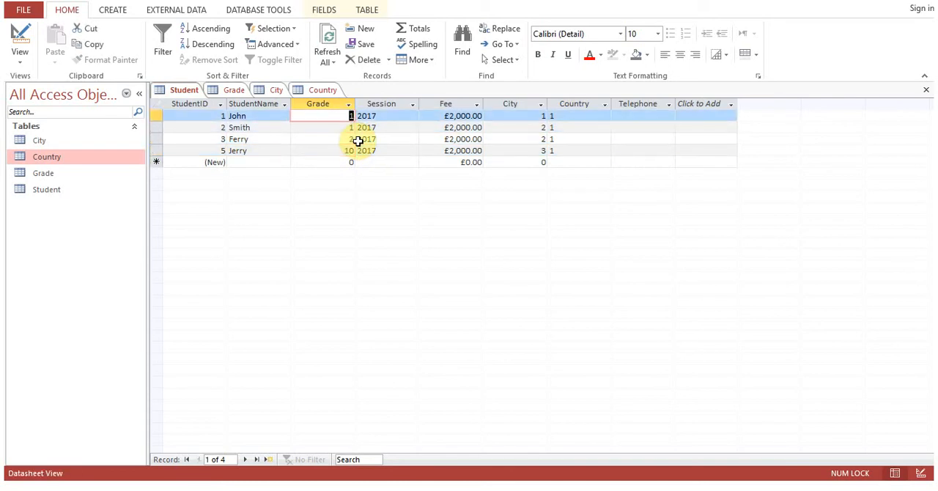
click(318, 139)
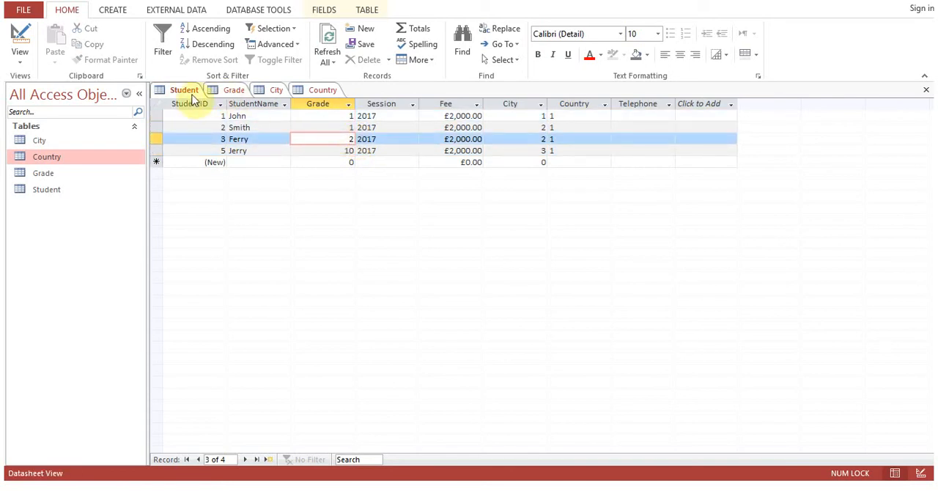
Compare the Grade values in the Student table with the GradeID records in the Grade table.
click(231, 92)
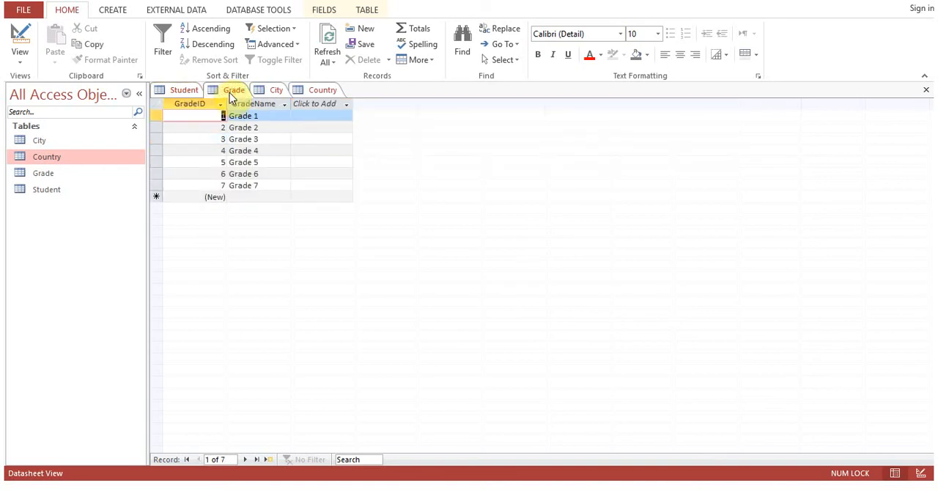
click(183, 90)
click(328, 128)
click(329, 150)
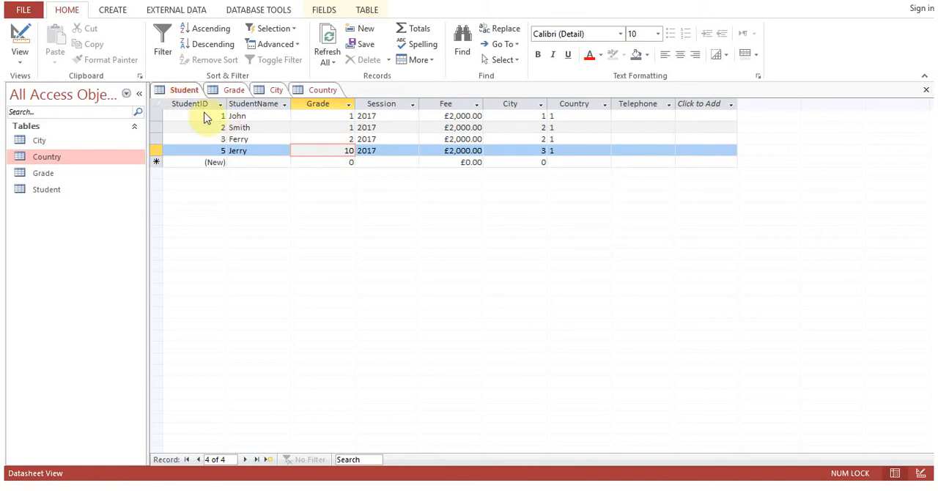
click(234, 91)
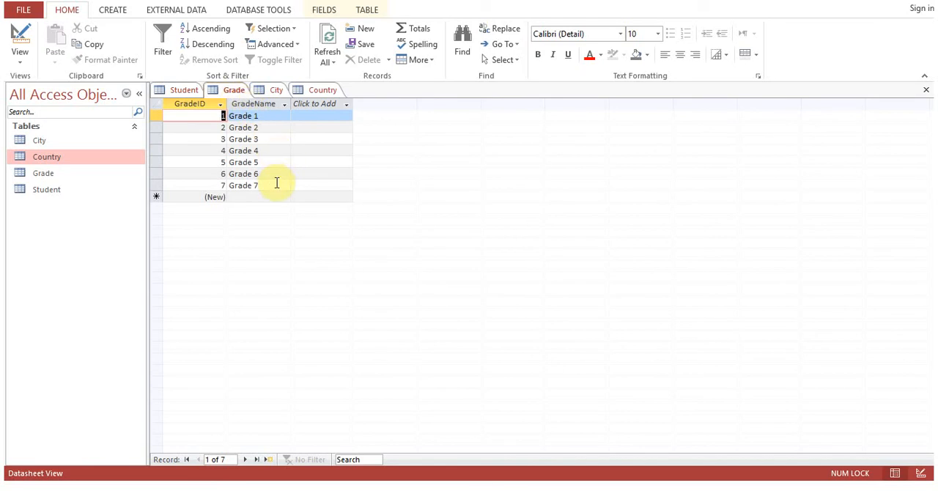
click(184, 94)
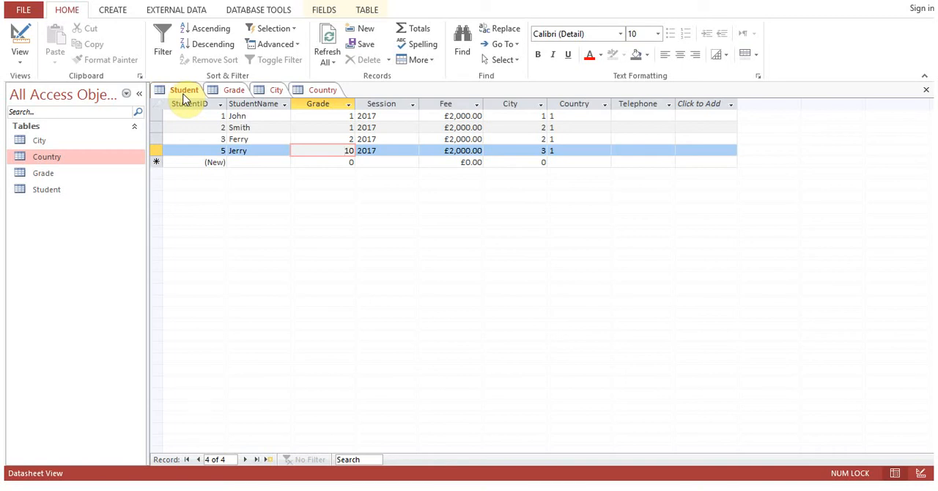
click(229, 91)
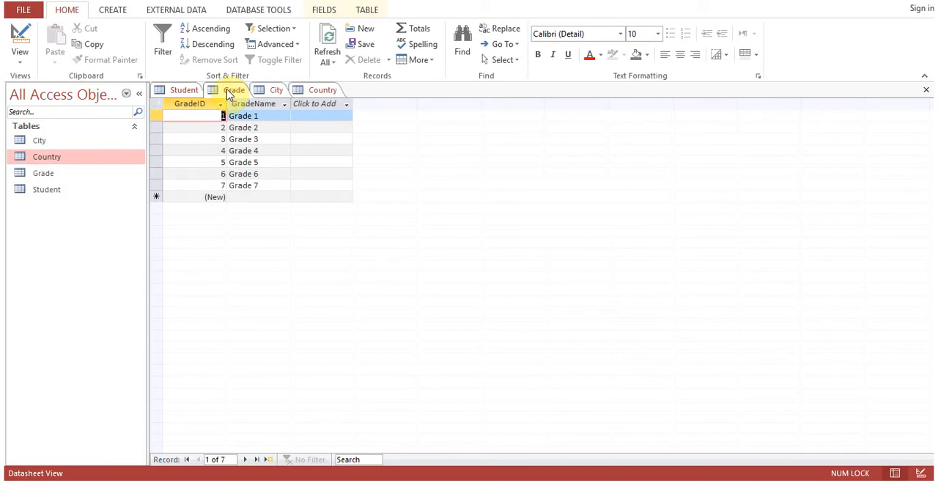
click(184, 91)
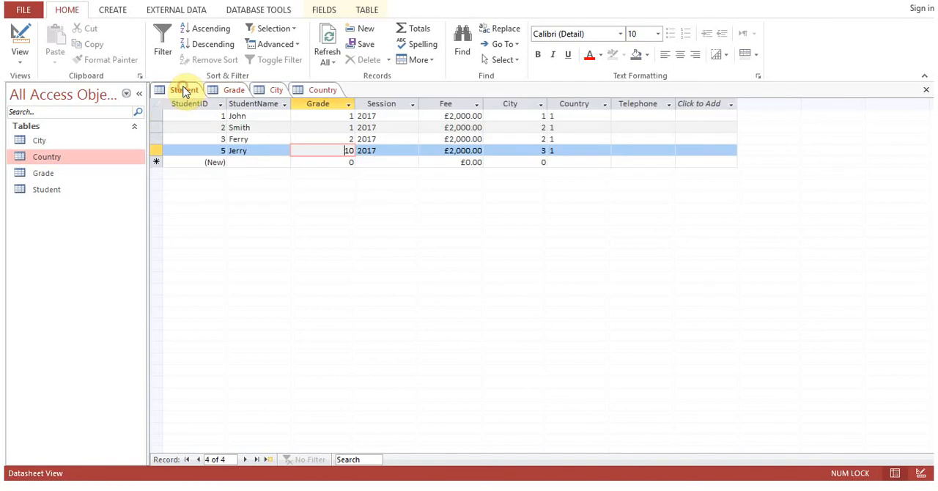
click(235, 91)
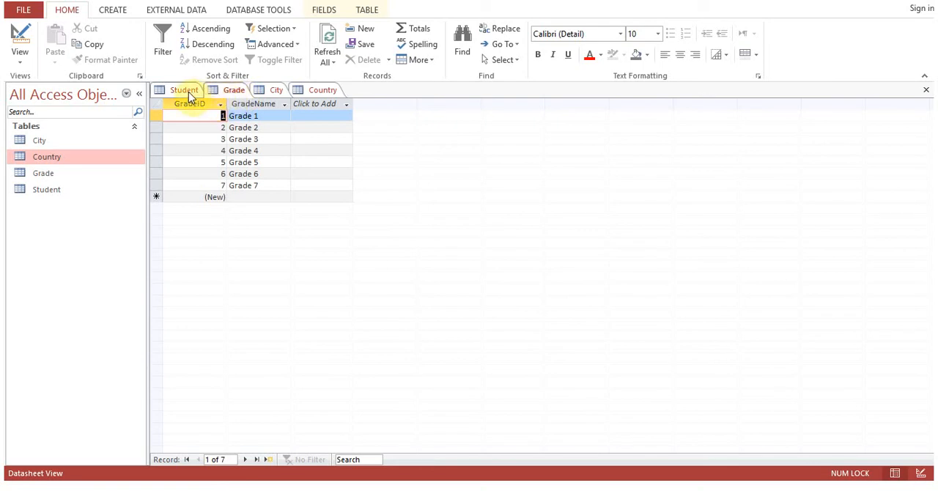
click(189, 93)
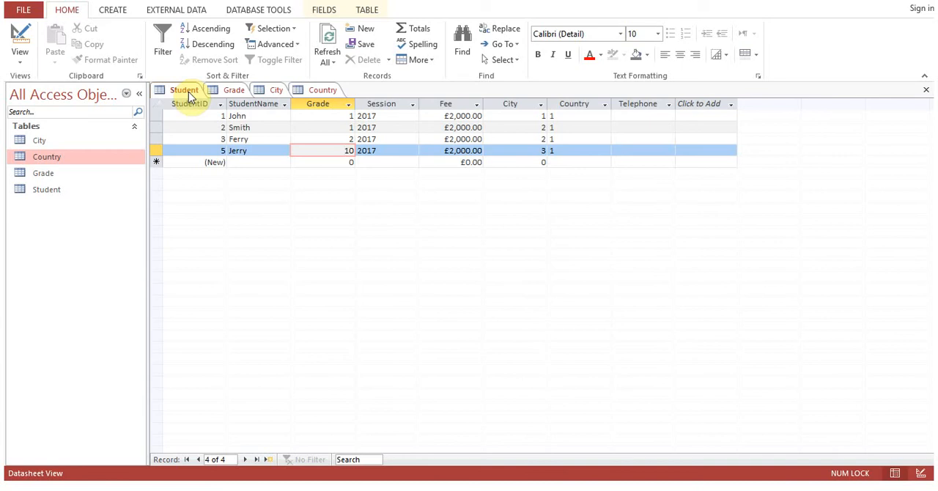
Set the third student record's Grade to 112.
click(335, 138)
text(11)
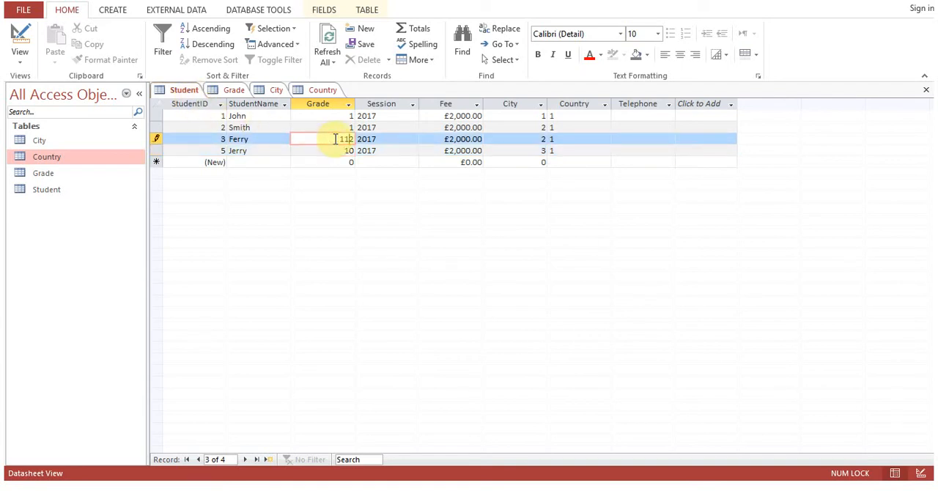
key(Up)
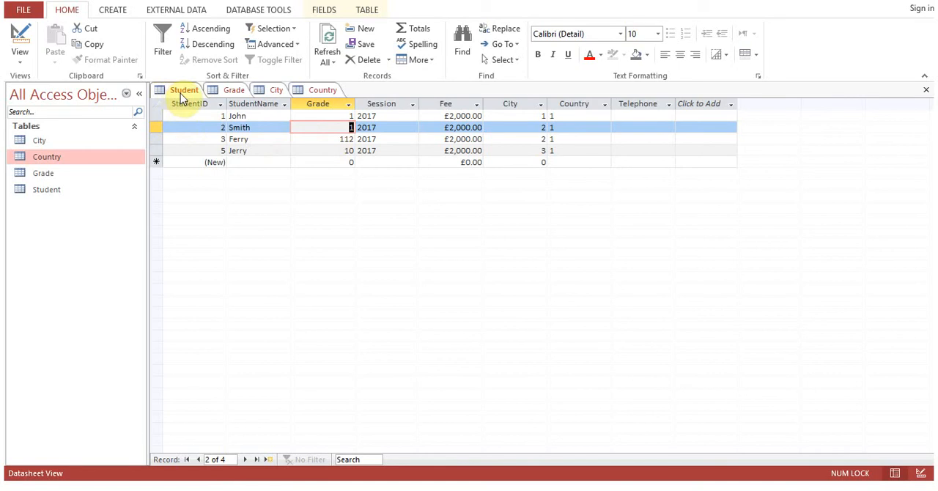
Look for the third student record's Grade value among the GradeID entries of the Grade table.
click(233, 93)
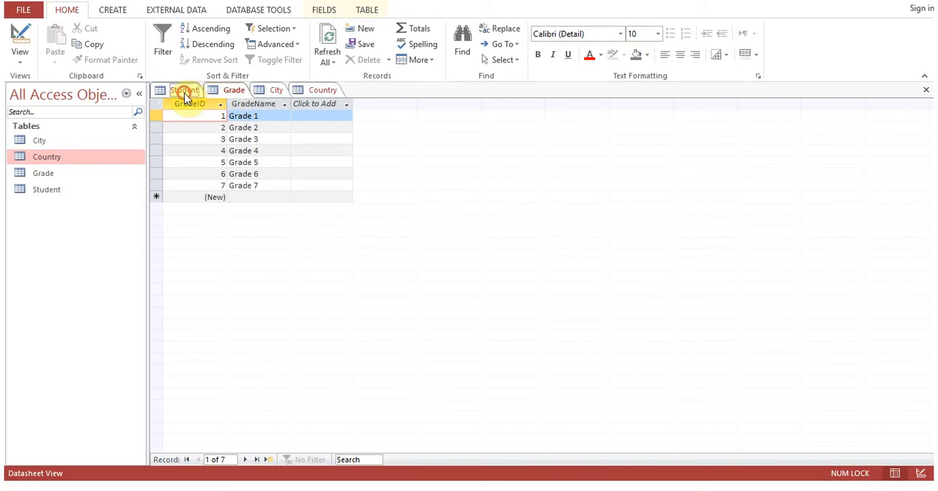
click(184, 92)
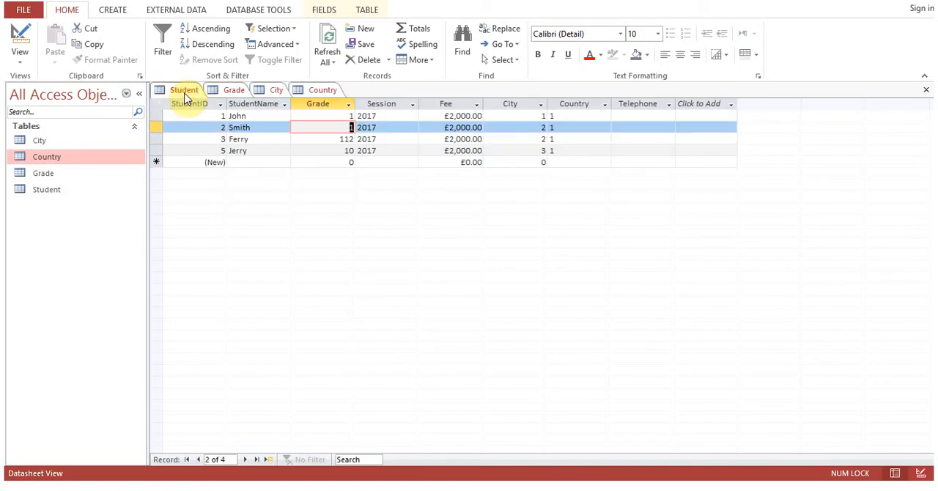
click(232, 91)
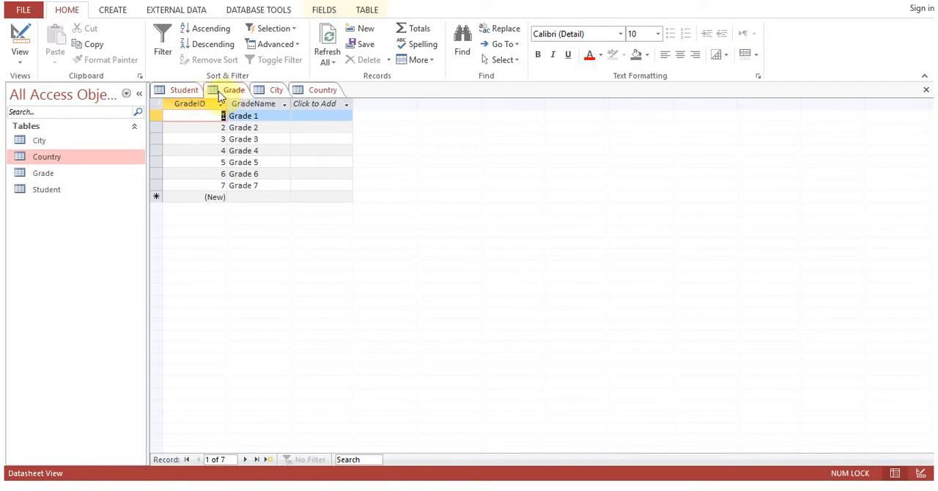
click(187, 91)
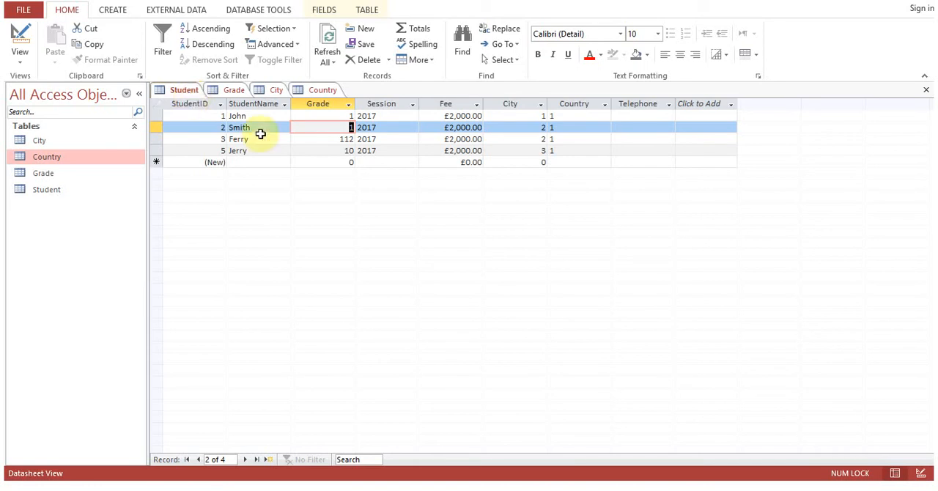
double_click(334, 139)
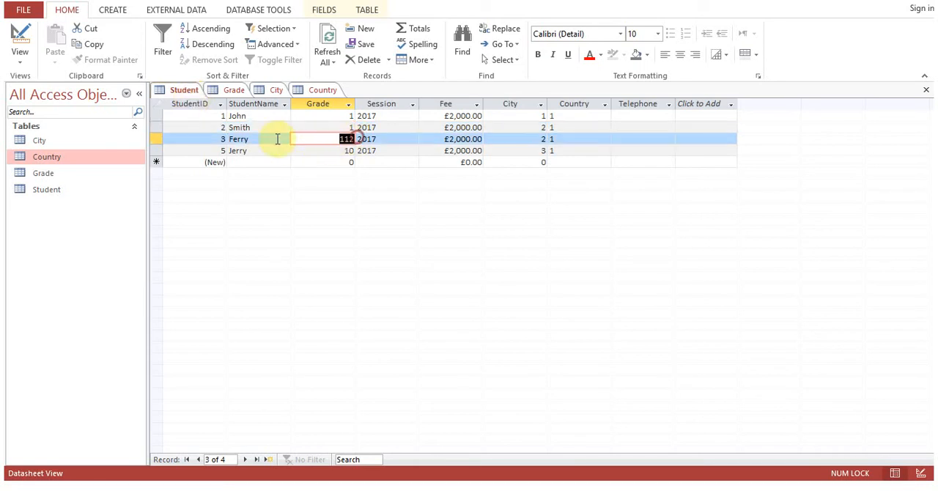
Check the IDs in the Grade table and set the third student record's Grade to 2.
click(234, 92)
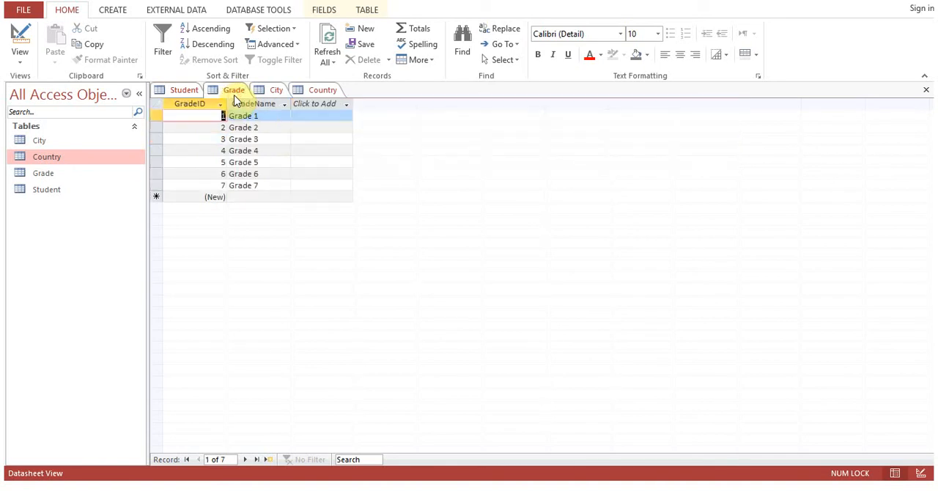
click(177, 93)
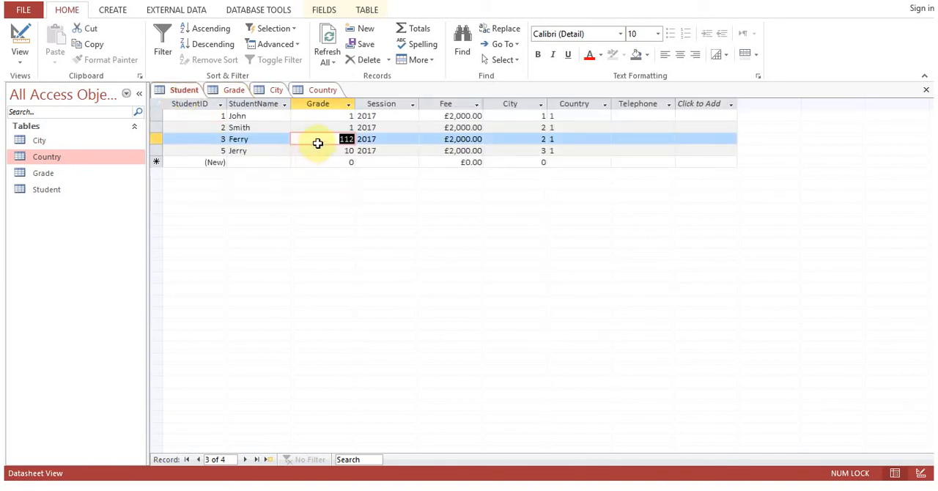
click(235, 93)
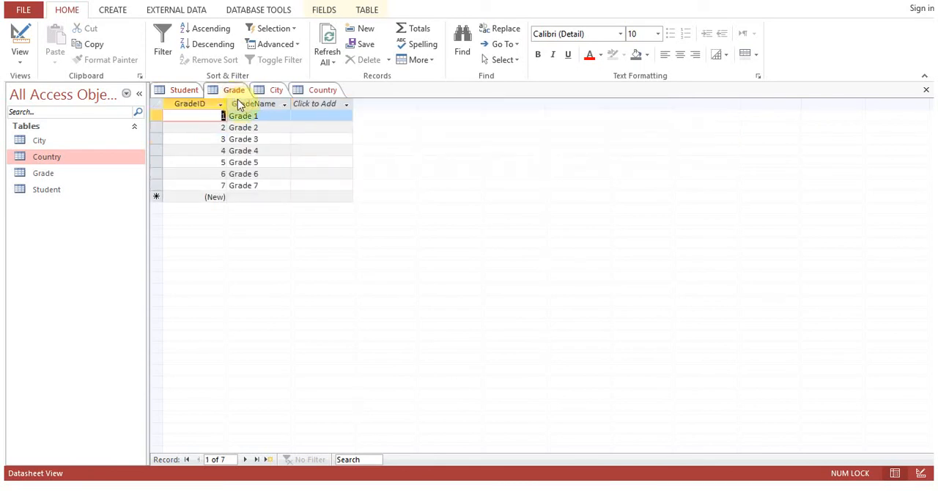
click(188, 94)
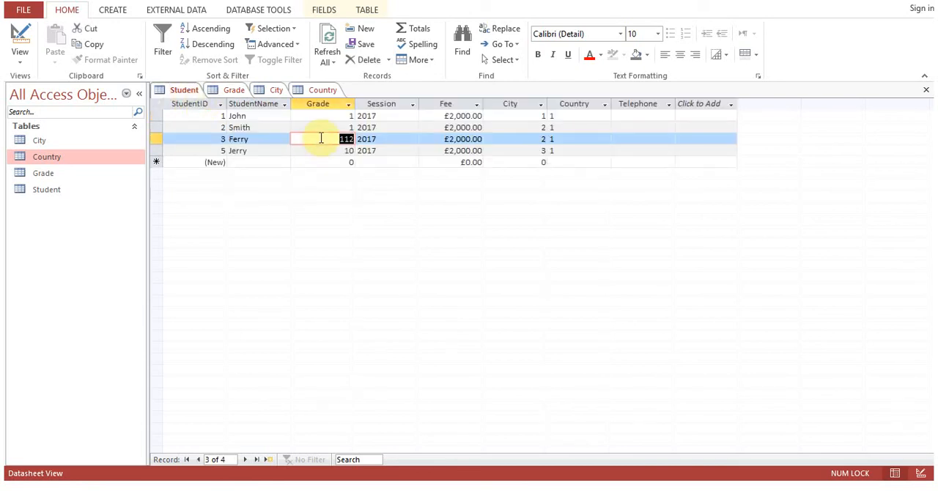
text(2)
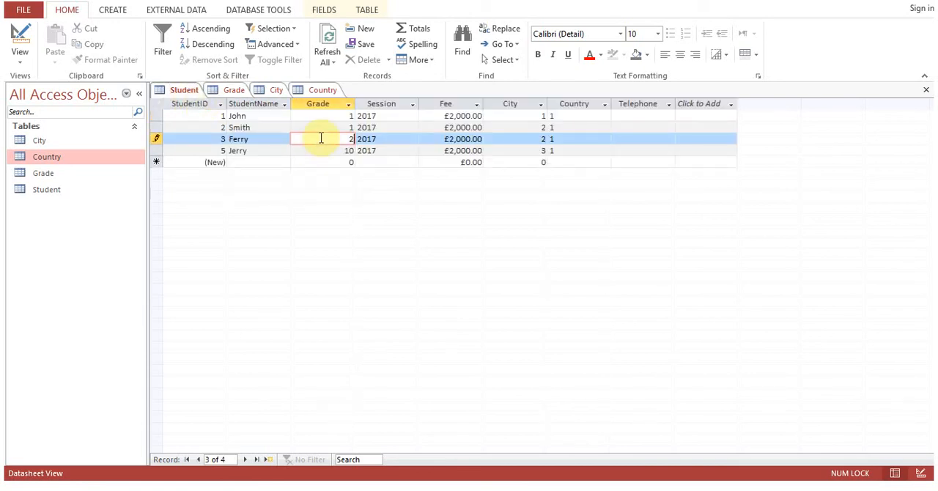
key(Up)
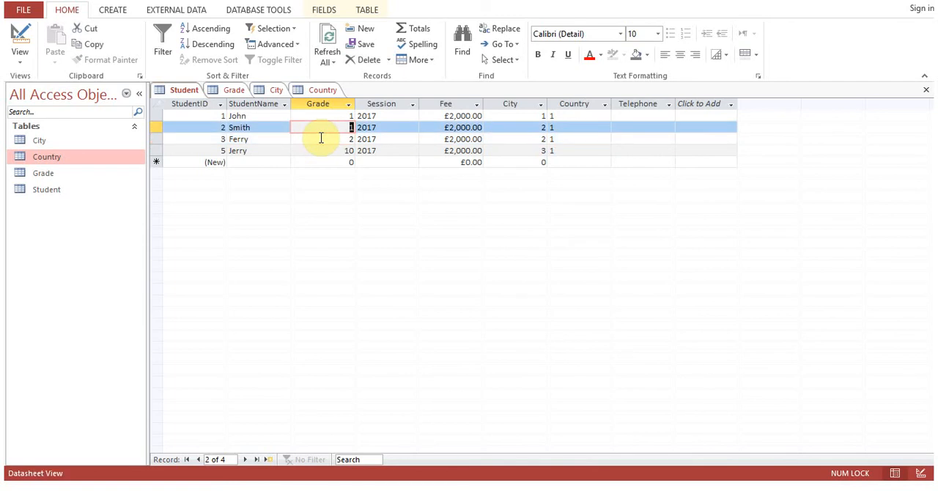
click(321, 138)
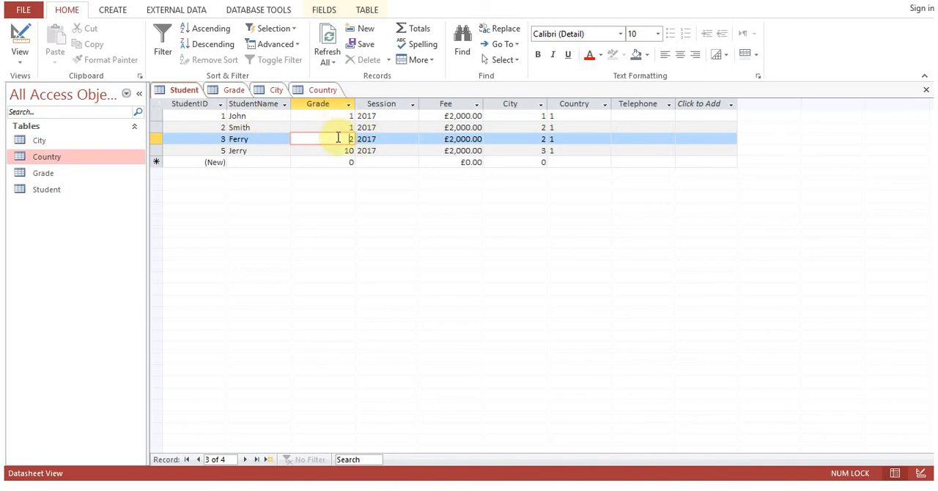
Compare the third and fourth student records' Grade values with the GradeID entries of the Grade table.
click(235, 90)
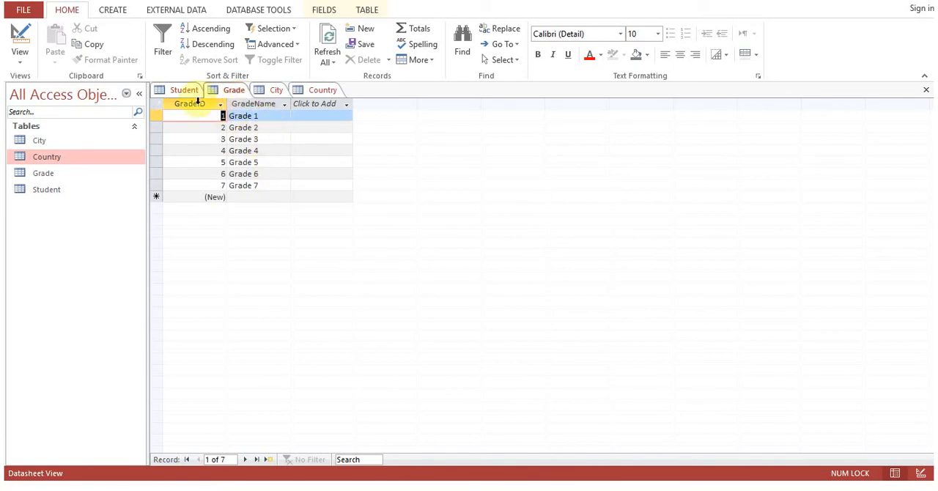
click(184, 90)
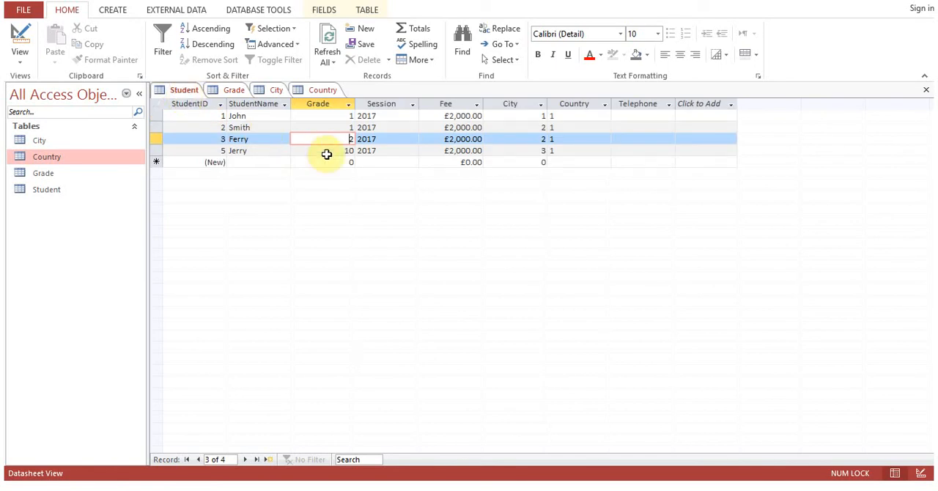
drag(327, 153, 366, 153)
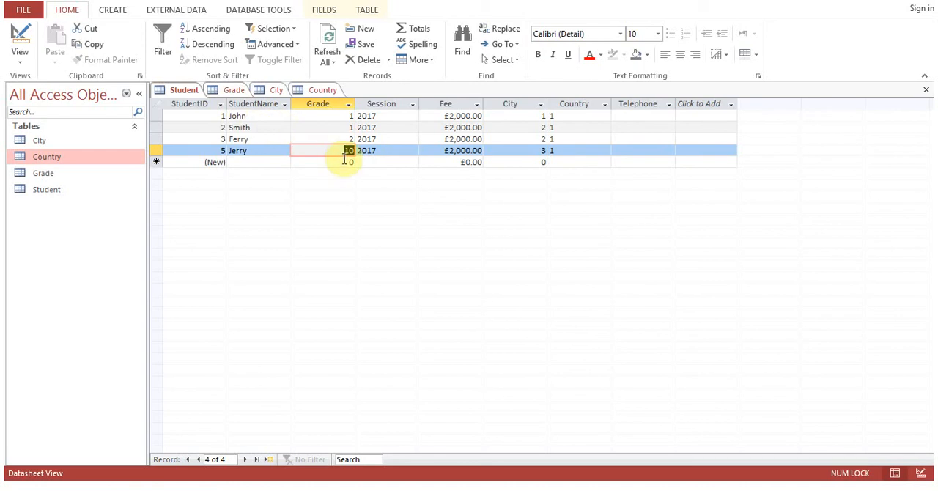
click(235, 91)
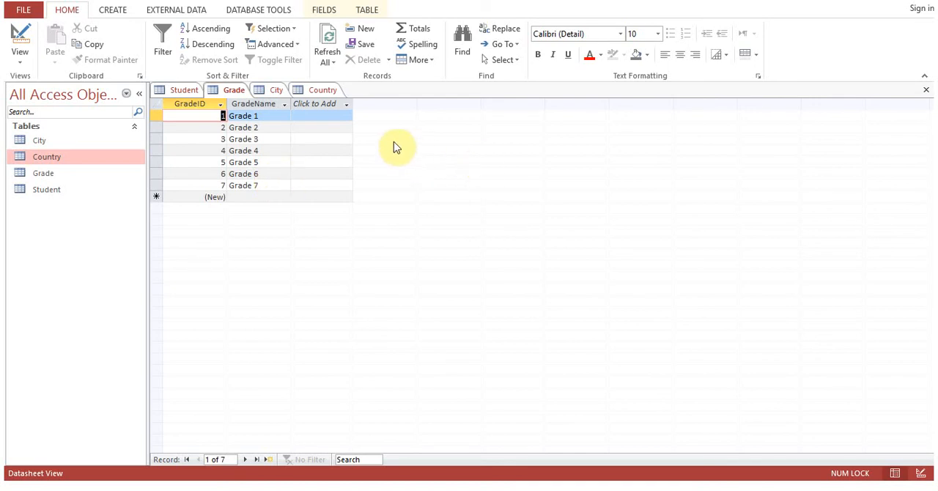
Close the open Grade, Student, City and Country tables.
click(925, 92)
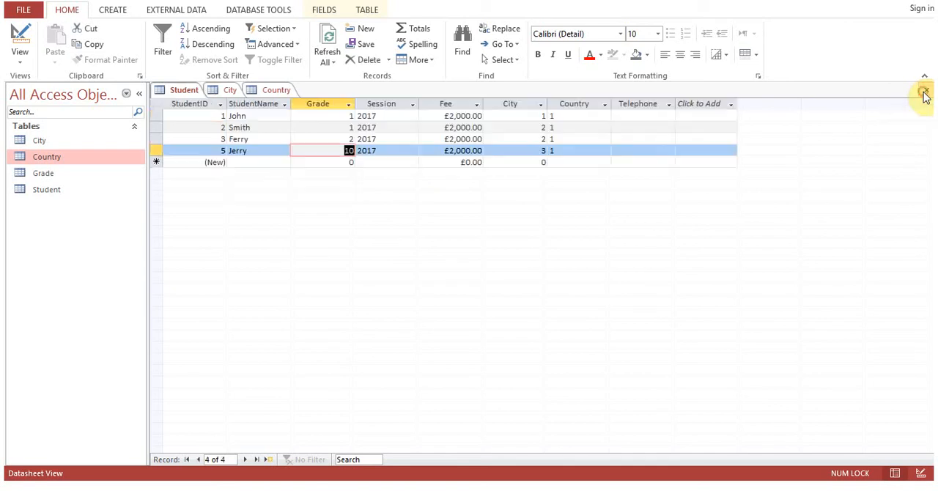
click(925, 89)
click(926, 89)
click(926, 90)
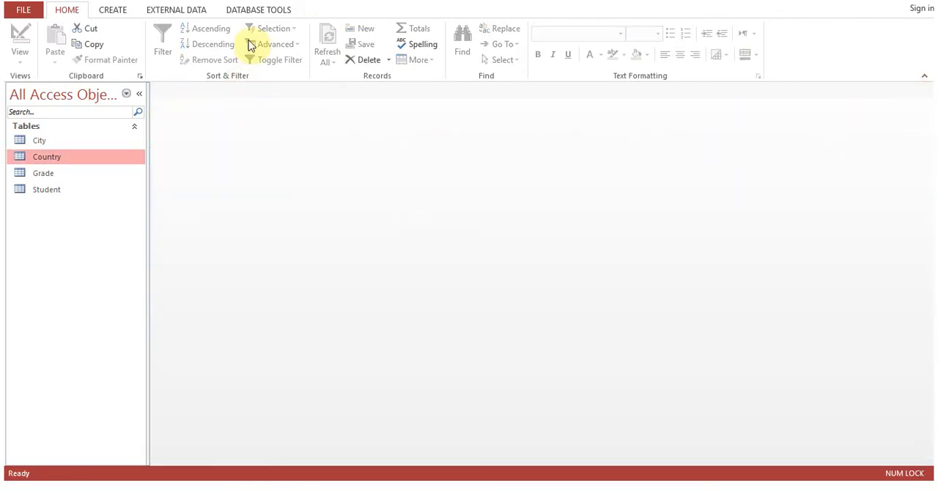
Open the database's Relationships diagram and add the City, Country, Grade and Student tables to it.
click(257, 14)
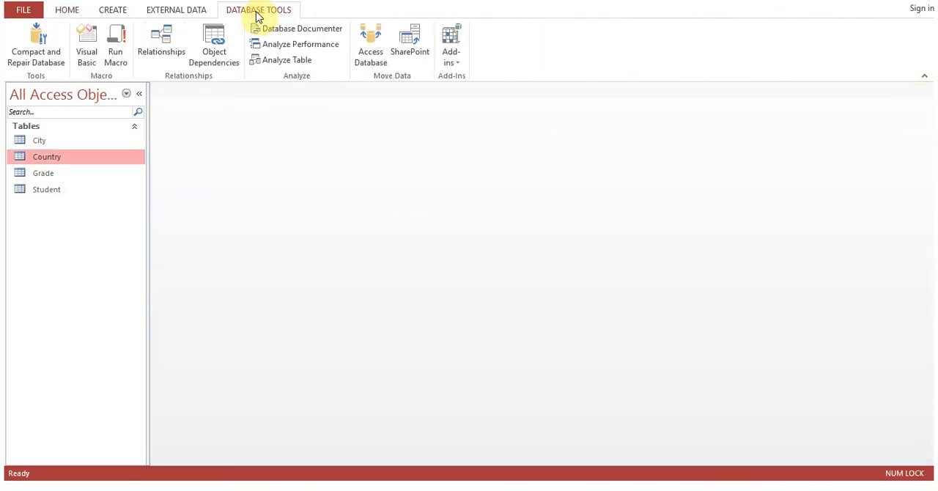
click(165, 62)
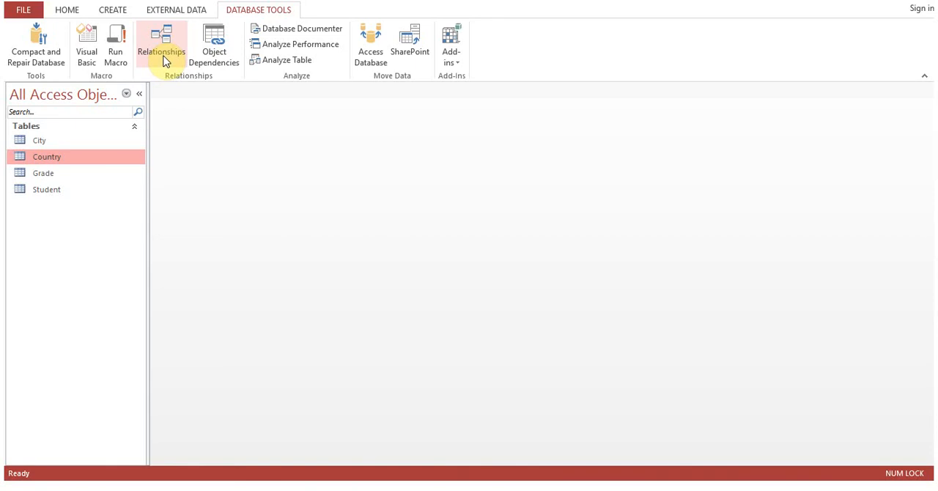
click(165, 62)
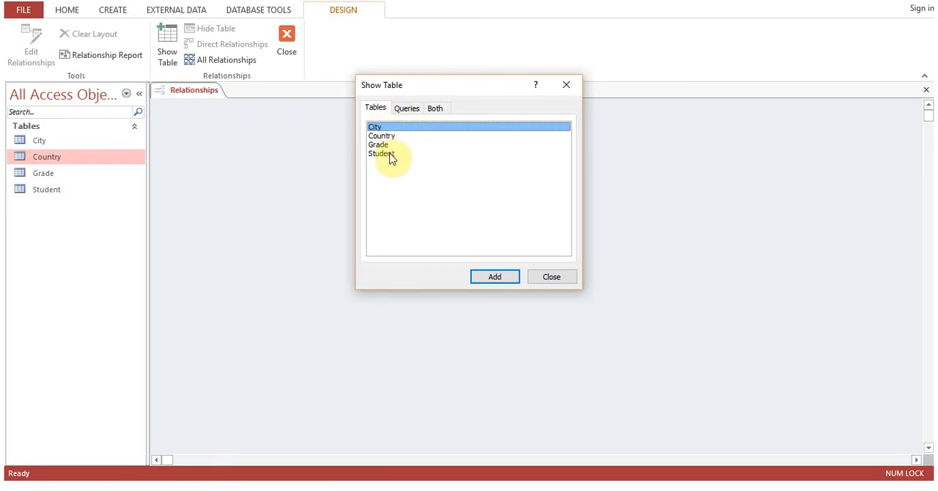
click(487, 277)
click(385, 137)
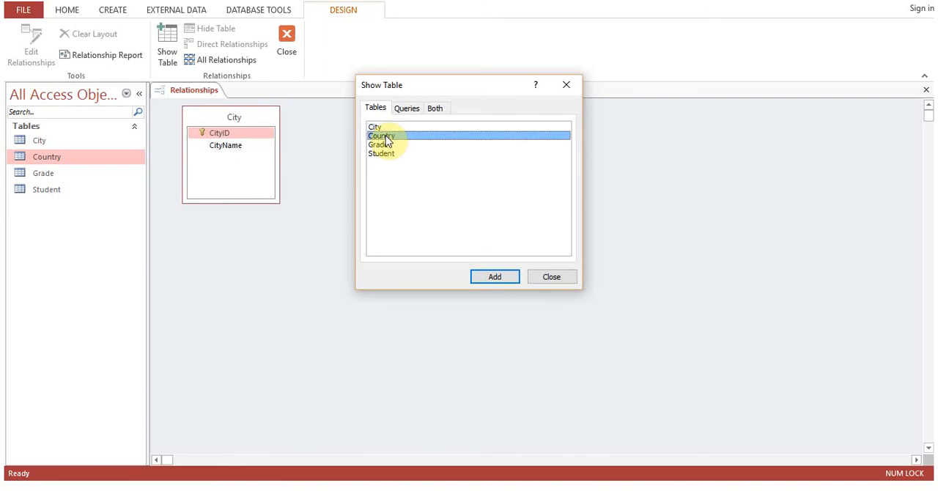
double_click(386, 138)
drag(416, 86, 502, 165)
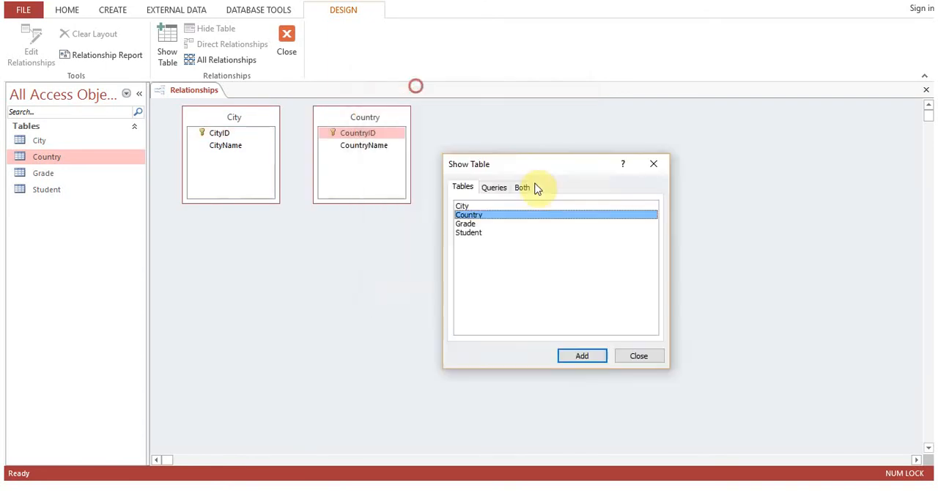
double_click(546, 256)
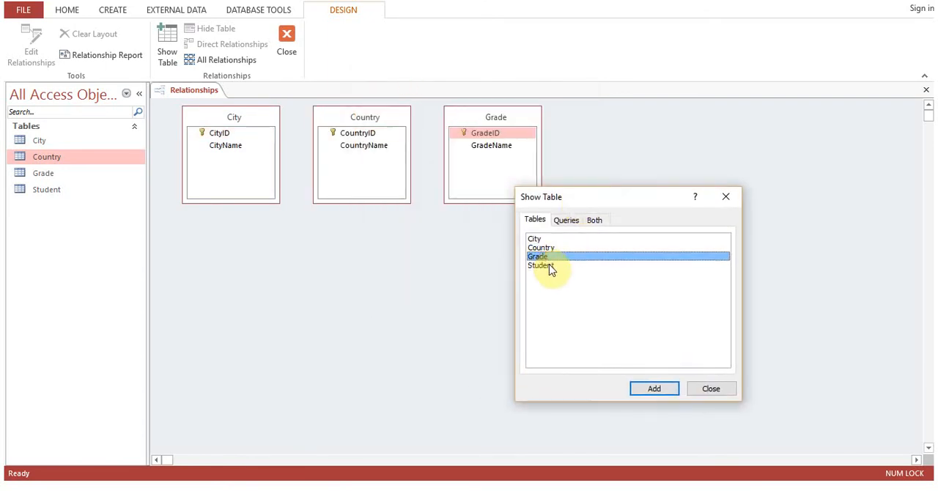
double_click(549, 265)
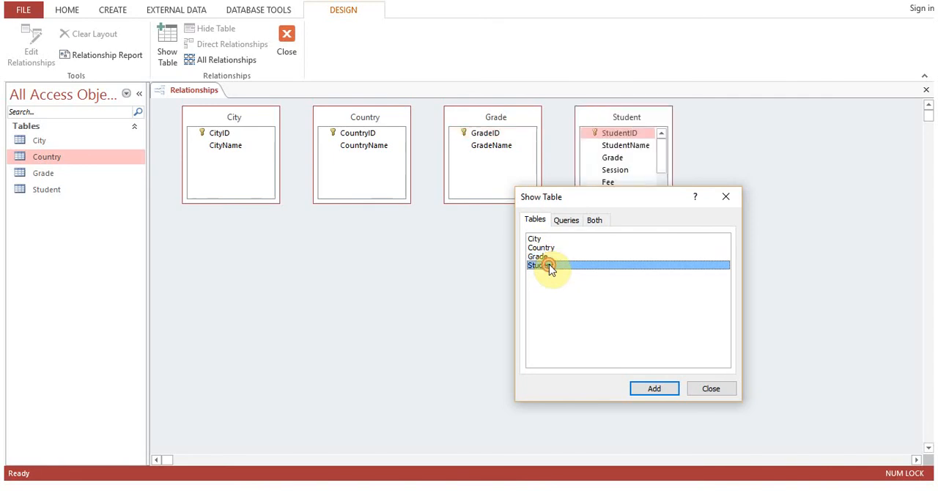
click(711, 389)
Enlarge the Student box in the diagram to fit all its fields and shorten the Grade, Country and City boxes.
drag(631, 202, 645, 291)
drag(486, 203, 491, 170)
drag(361, 202, 366, 168)
drag(228, 199, 237, 171)
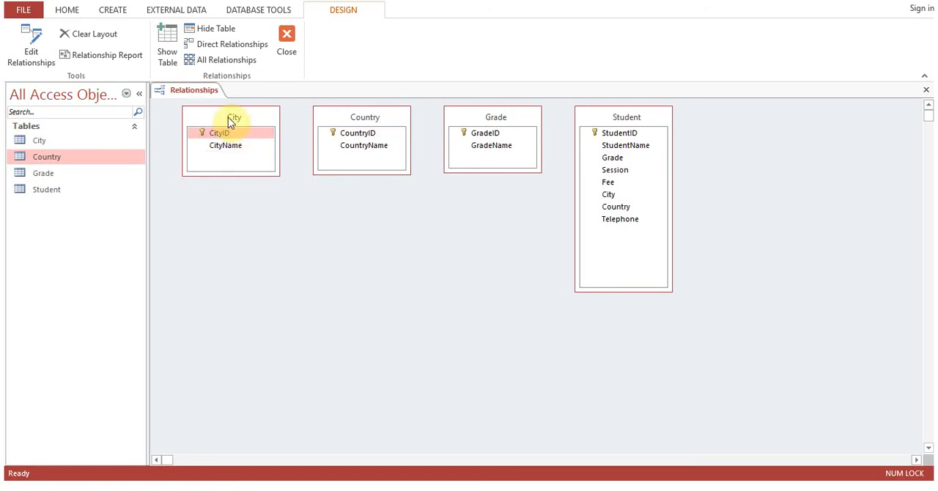
Move the City, Grade and Country boxes into a column on the diagram's far right and the Student box to the left.
drag(233, 121, 745, 114)
drag(501, 117, 744, 201)
drag(356, 117, 742, 306)
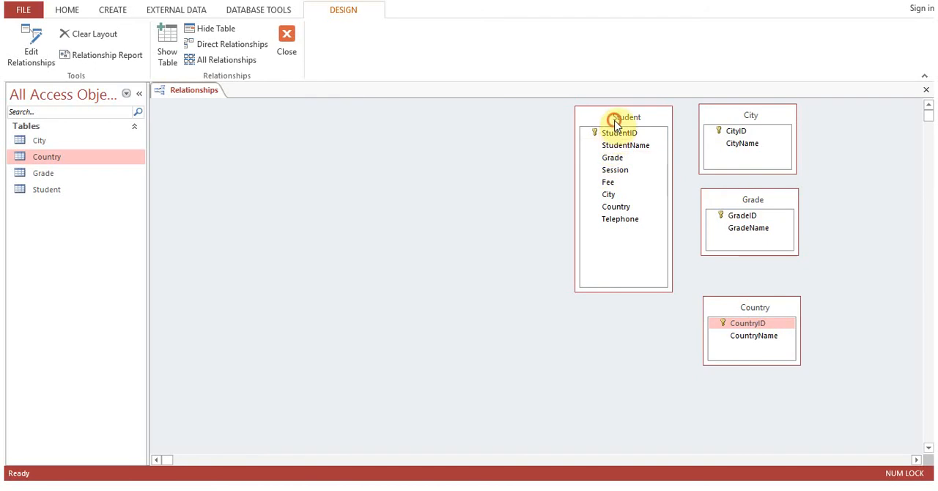
drag(614, 123, 240, 139)
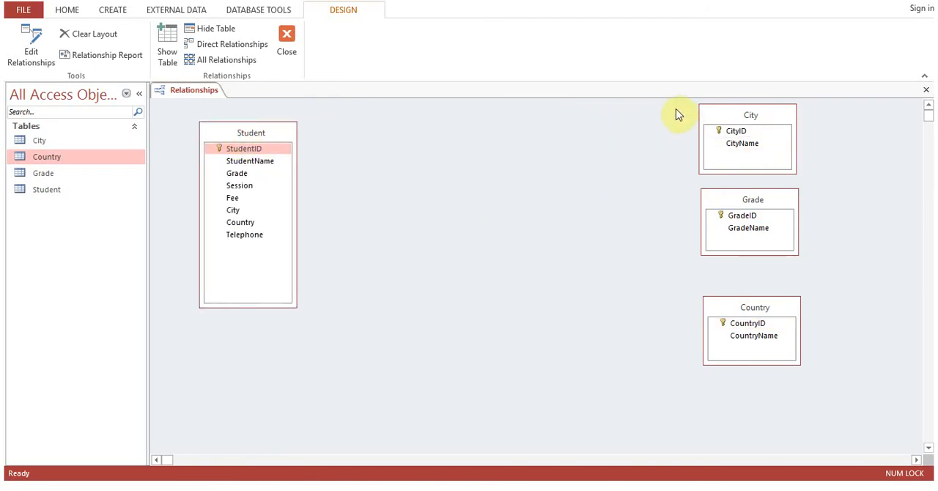
Stack the Grade, City and Country boxes, in that order, right beside the Student box and shorten them to fit their fields.
drag(719, 110, 352, 196)
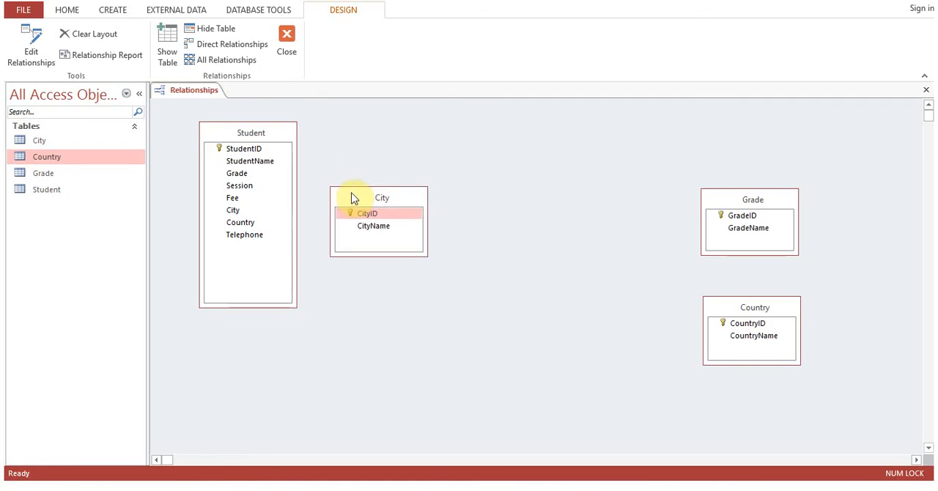
drag(379, 256, 384, 240)
drag(757, 307, 383, 270)
drag(381, 323, 385, 311)
drag(762, 203, 387, 125)
drag(379, 179, 380, 164)
drag(378, 127, 377, 139)
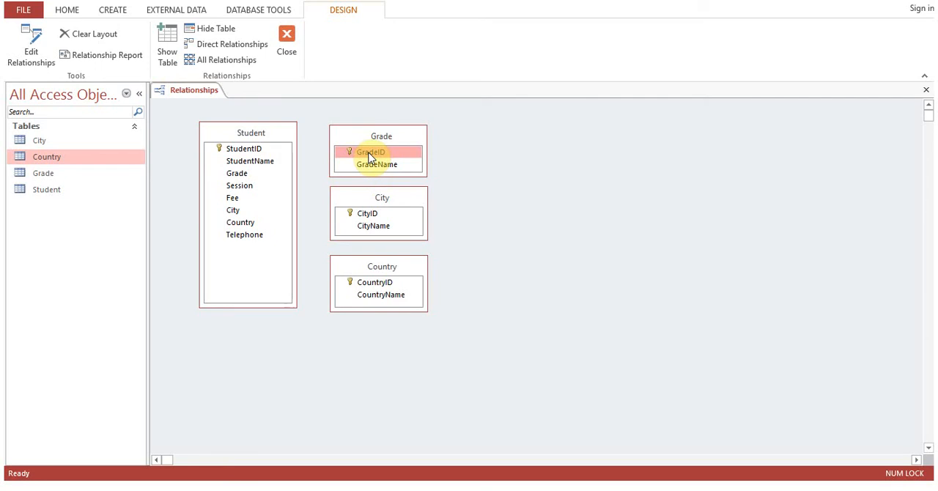
Try to relate GradeID in the Grade table to the Grade field in the Student table.
drag(375, 151, 244, 174)
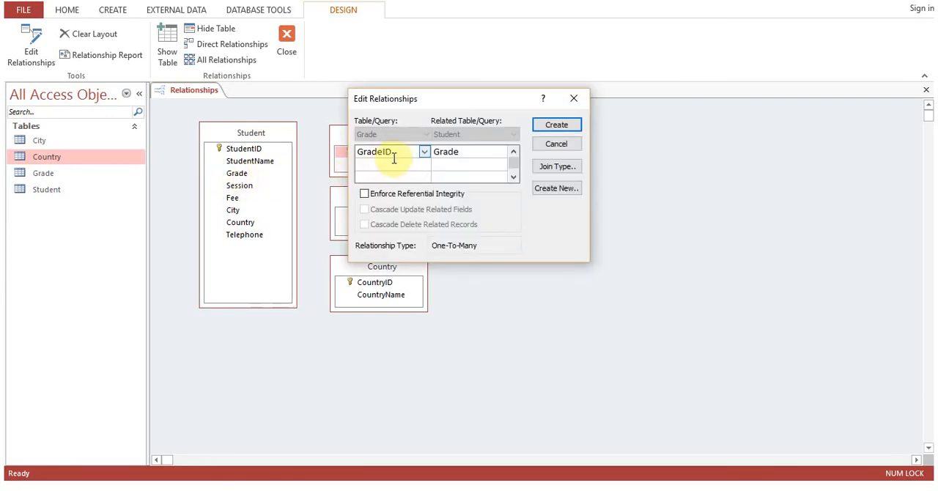
click(548, 146)
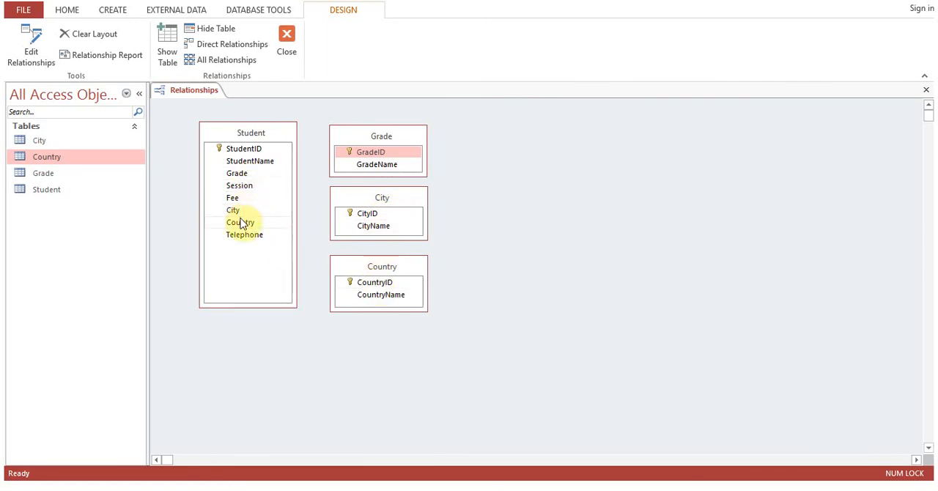
Open the Student table's design from the diagram and rename its Grade field to GradeID.
right_click(246, 136)
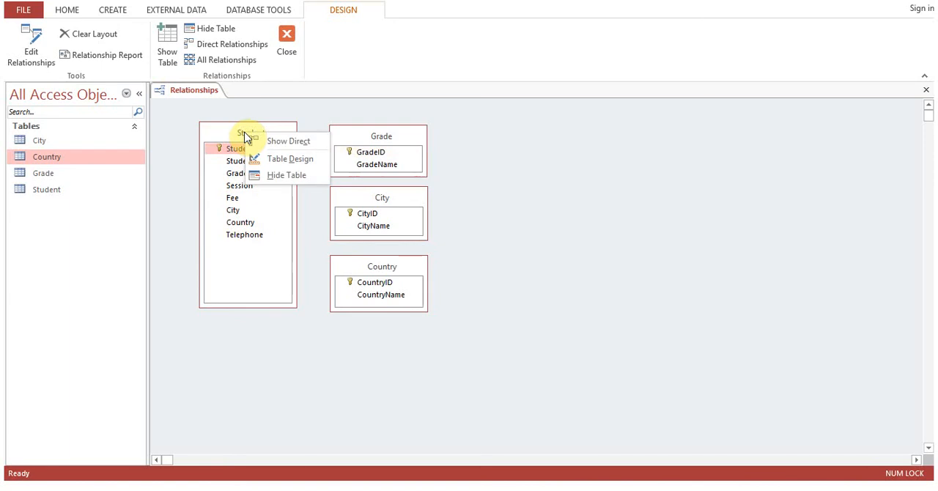
click(290, 160)
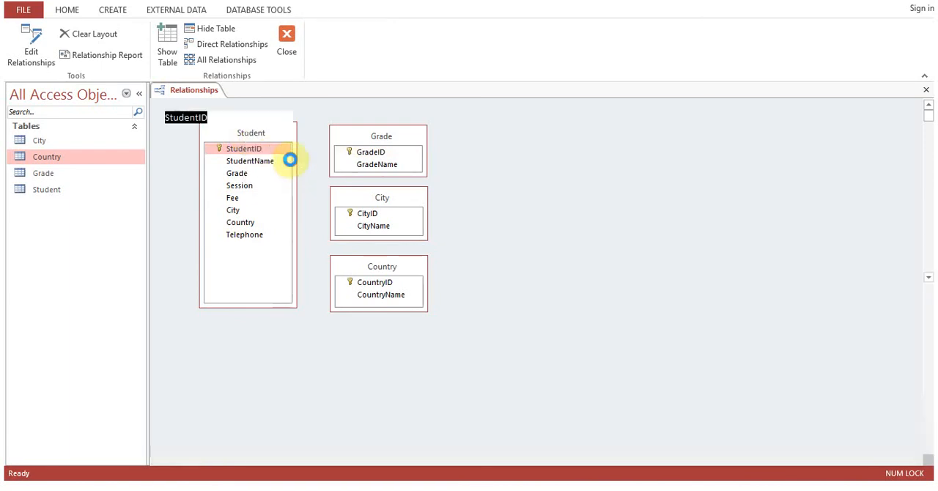
click(223, 144)
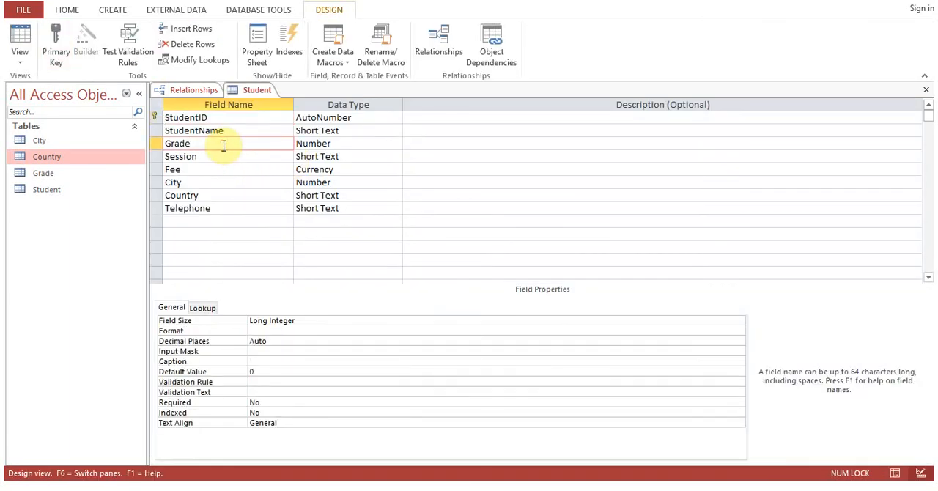
text(ID)
Rename the Student table's City field to CityID and its Country field to CountryID.
key(Down)
key(Down)
key(Down)
key(Tab)
key(shift+Tab)
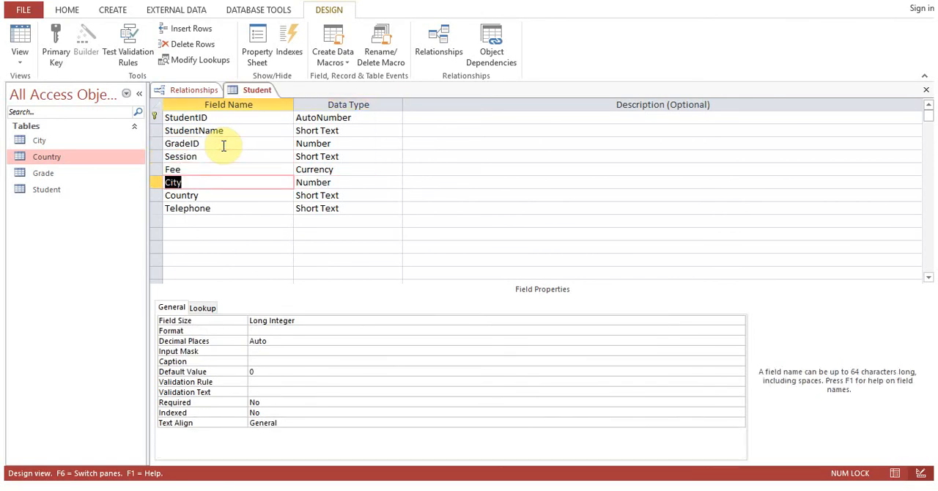
key(Tab)
click(233, 184)
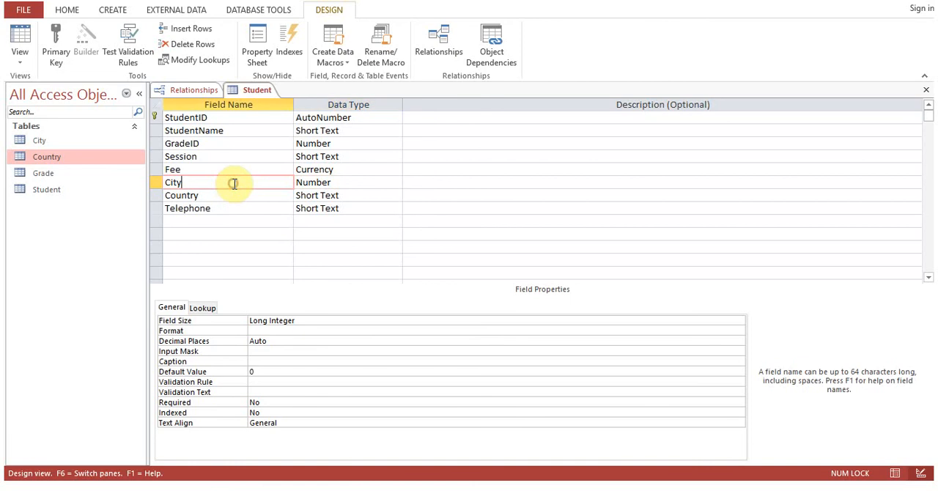
text(ID)
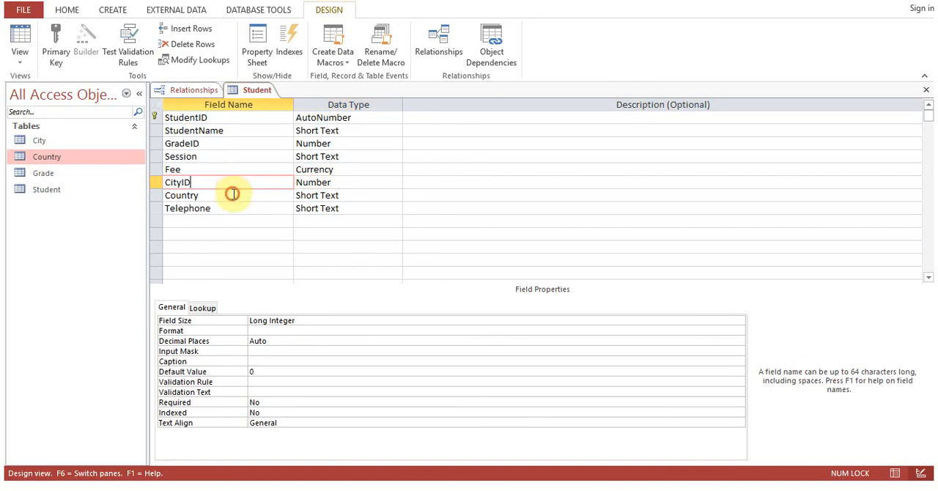
click(234, 195)
text(ID)
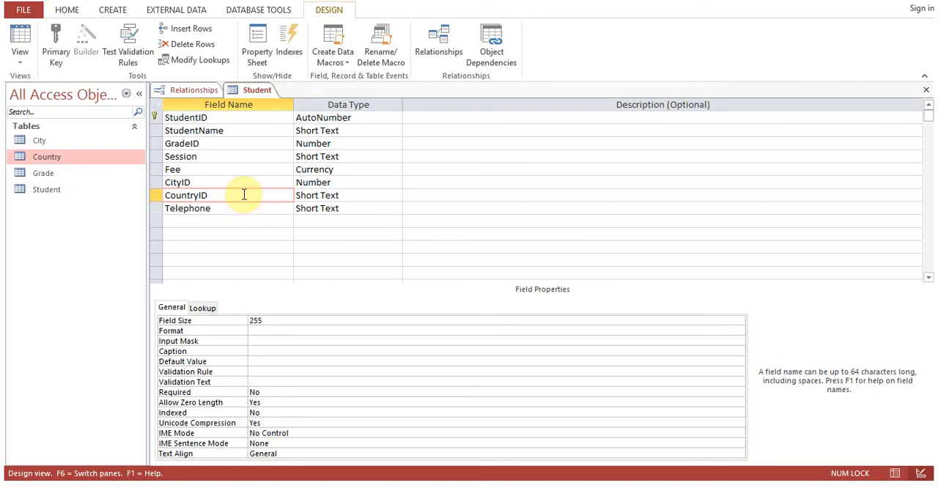
click(236, 144)
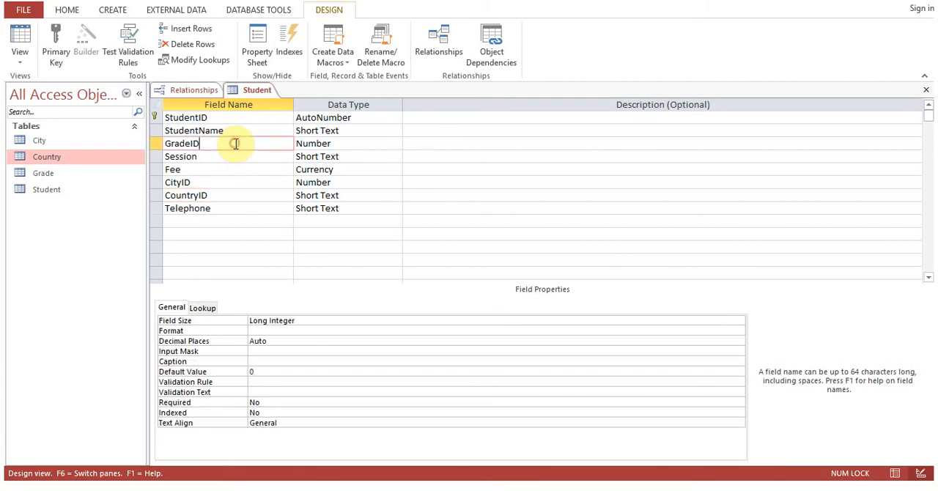
Compare the data types of the Student table's GradeID, CityID and CountryID fields with that of CountryID in the Country table's design.
click(324, 145)
click(326, 183)
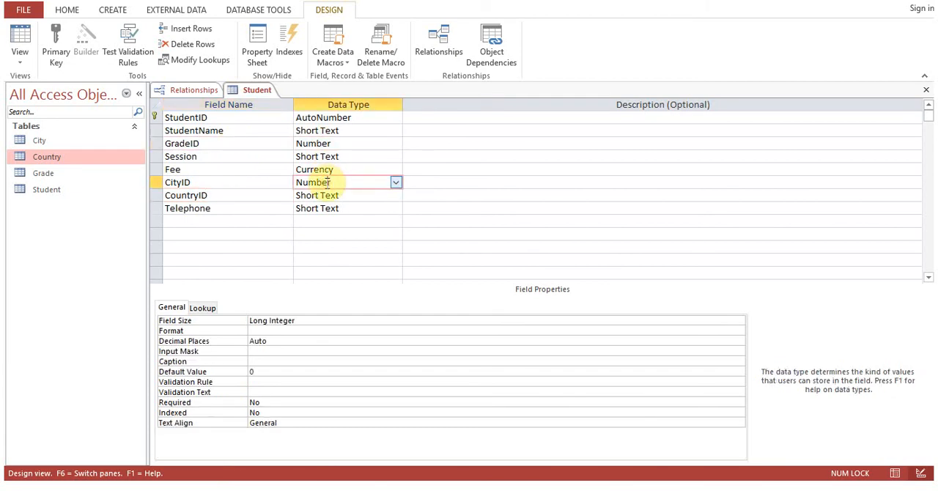
click(329, 196)
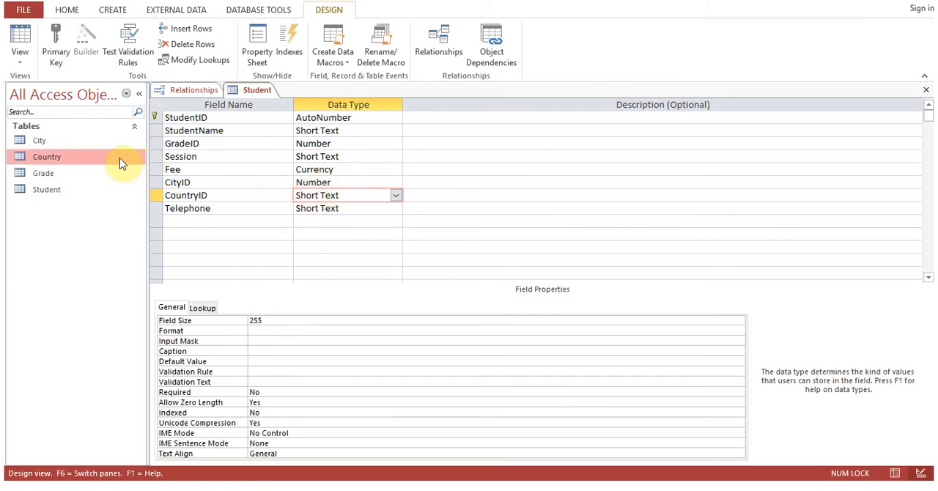
click(189, 89)
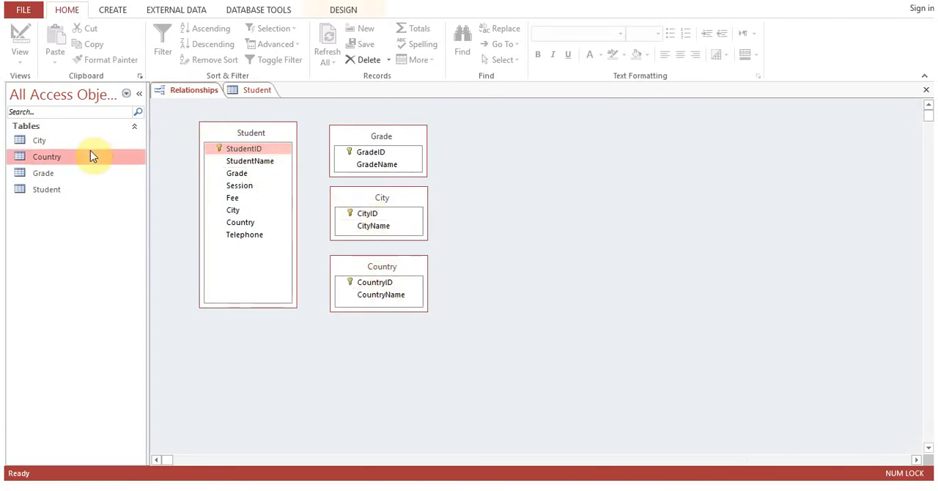
right_click(59, 159)
click(66, 178)
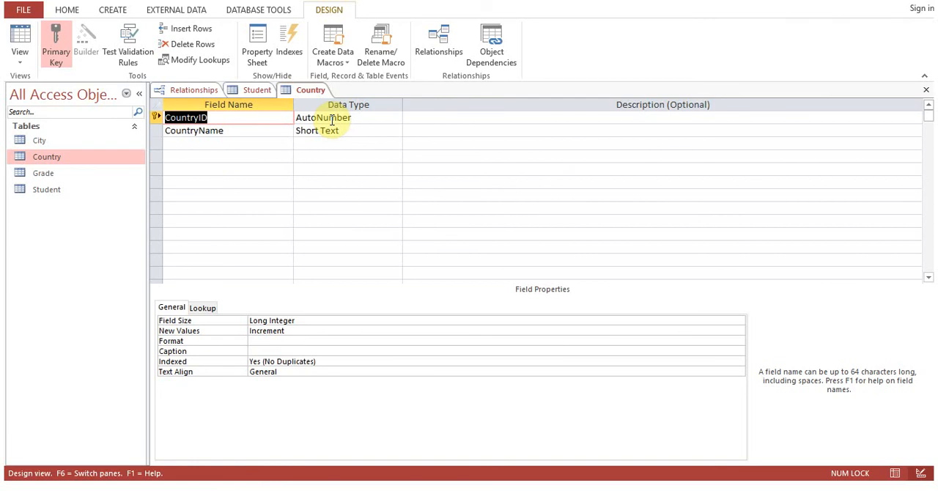
click(926, 90)
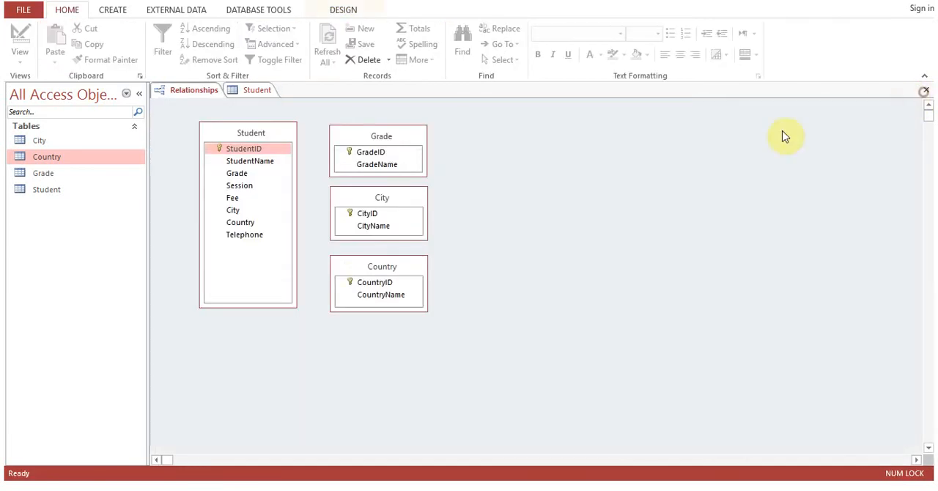
Change the Student table's CountryID data type to Number, then save and close the design, accepting possible data loss.
click(260, 96)
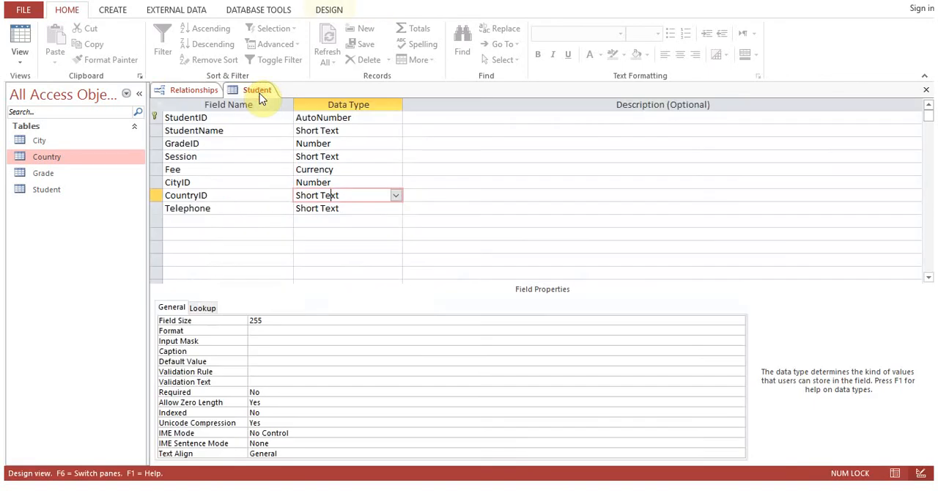
drag(341, 195, 269, 200)
text(n)
click(348, 182)
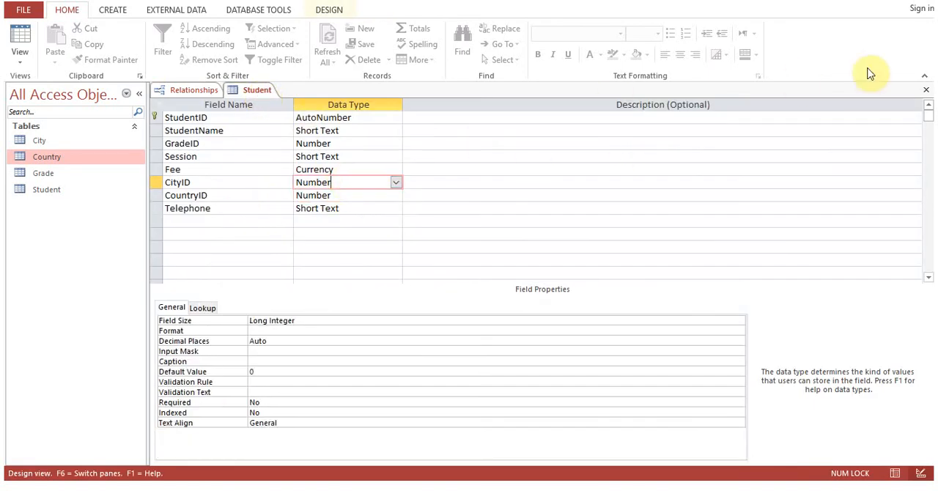
click(925, 88)
click(412, 278)
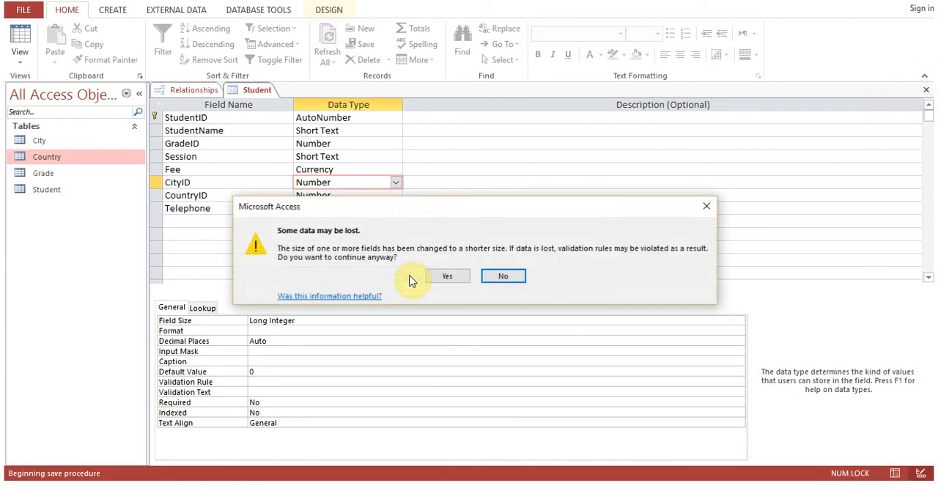
click(449, 278)
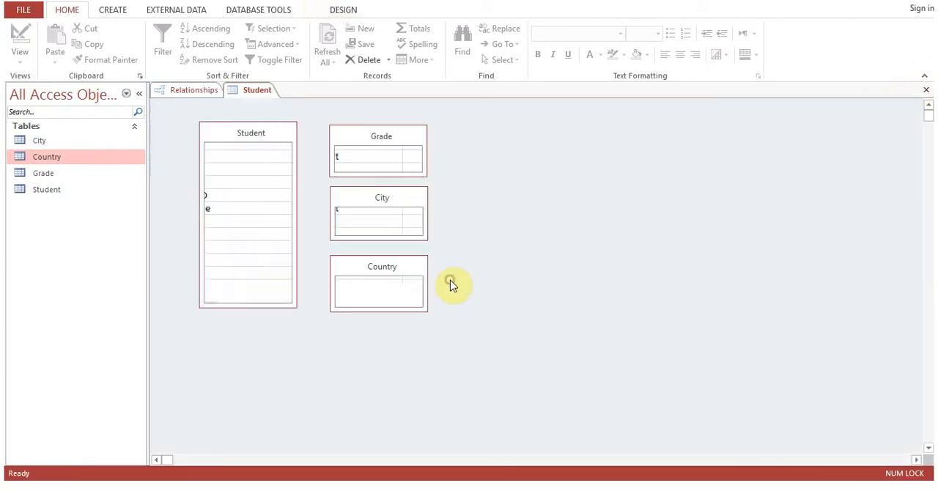
drag(366, 152, 250, 176)
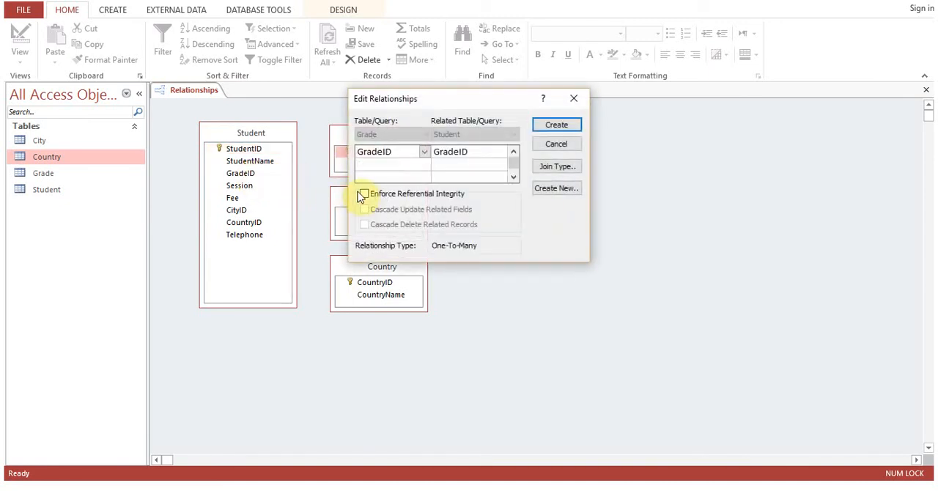
click(485, 155)
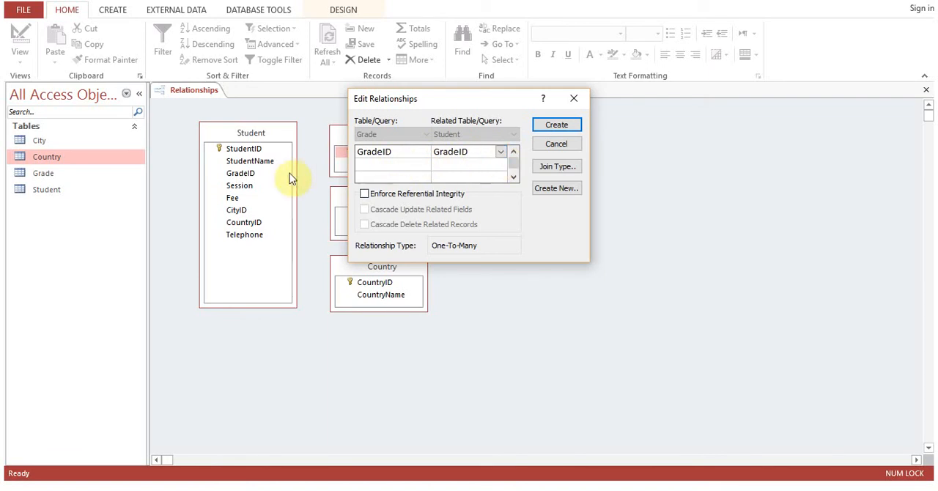
click(565, 144)
Try to relate GradeID in the Grade table to GradeID in the Student table with referential integrity enforced.
drag(367, 153, 247, 185)
click(477, 151)
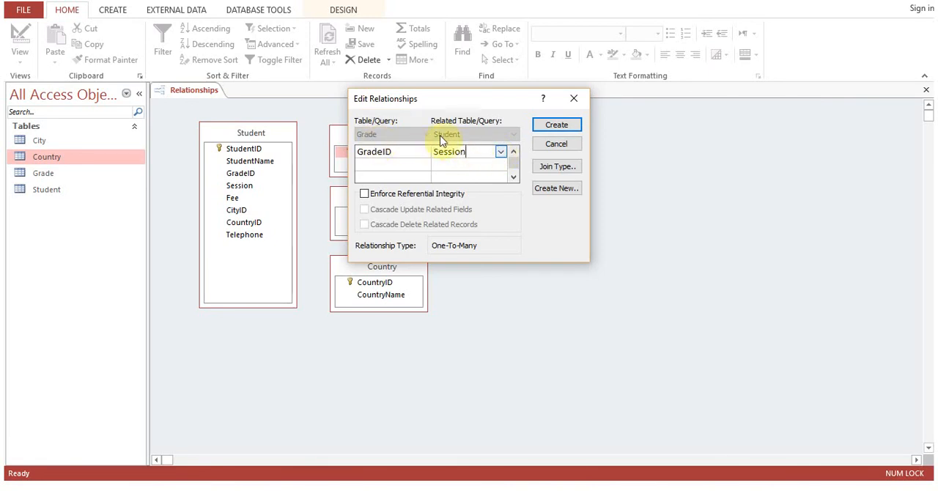
click(501, 154)
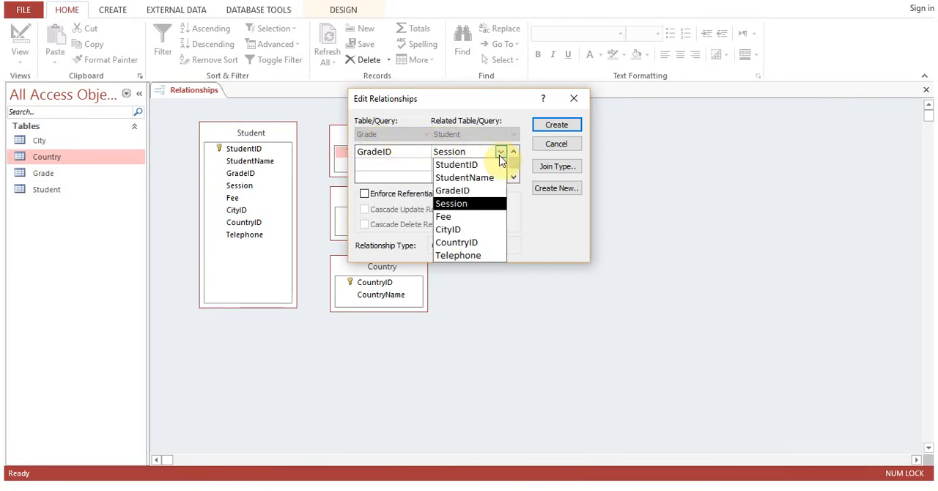
click(482, 190)
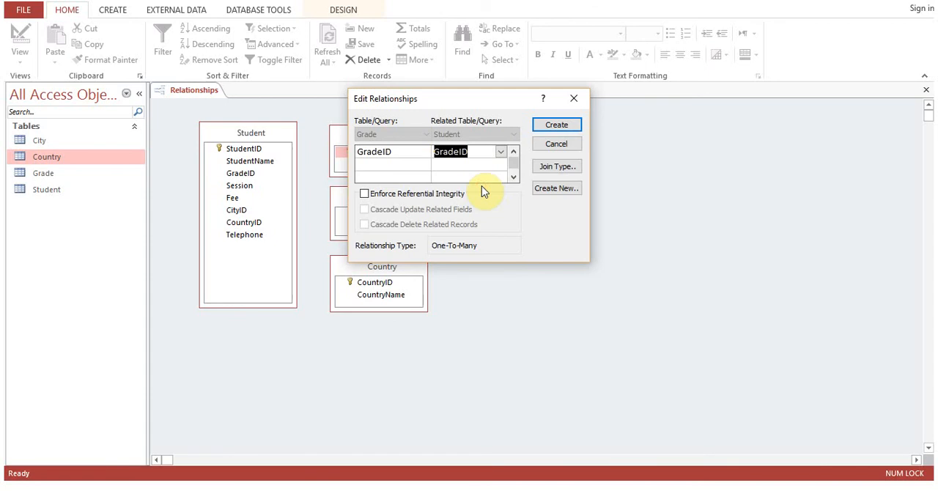
click(365, 194)
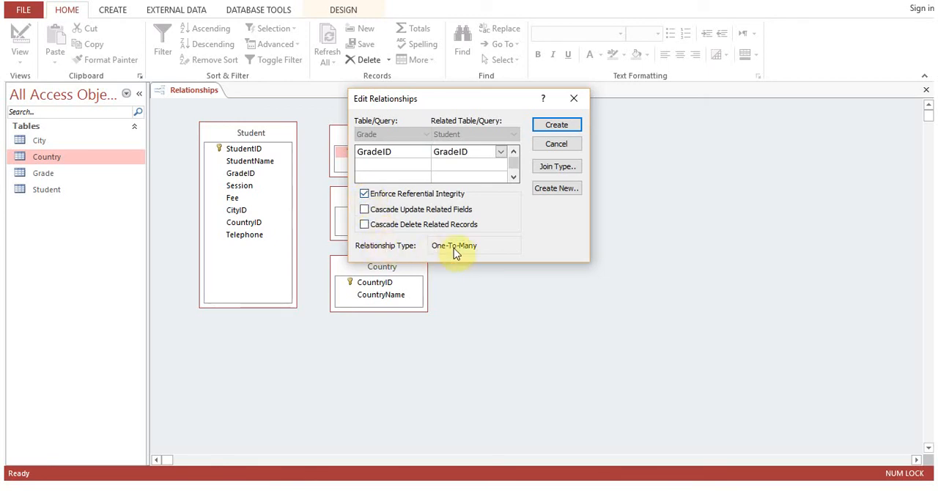
drag(461, 98, 549, 111)
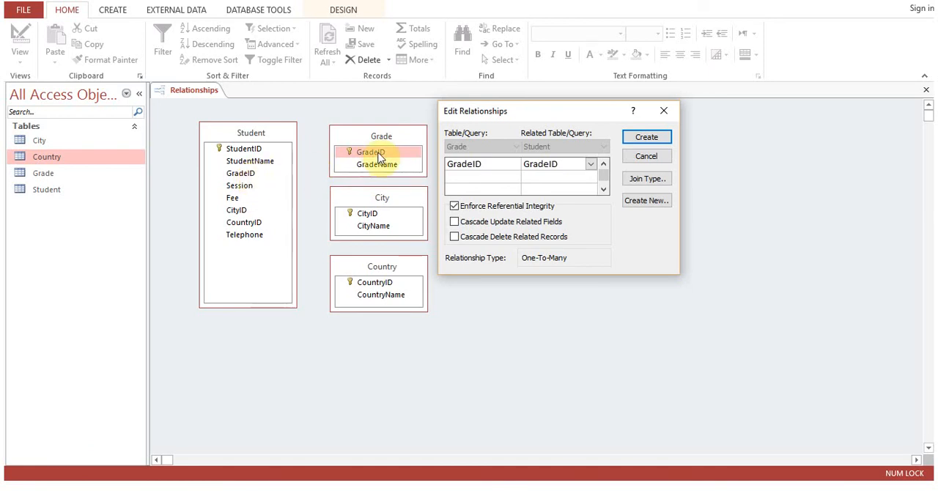
click(644, 142)
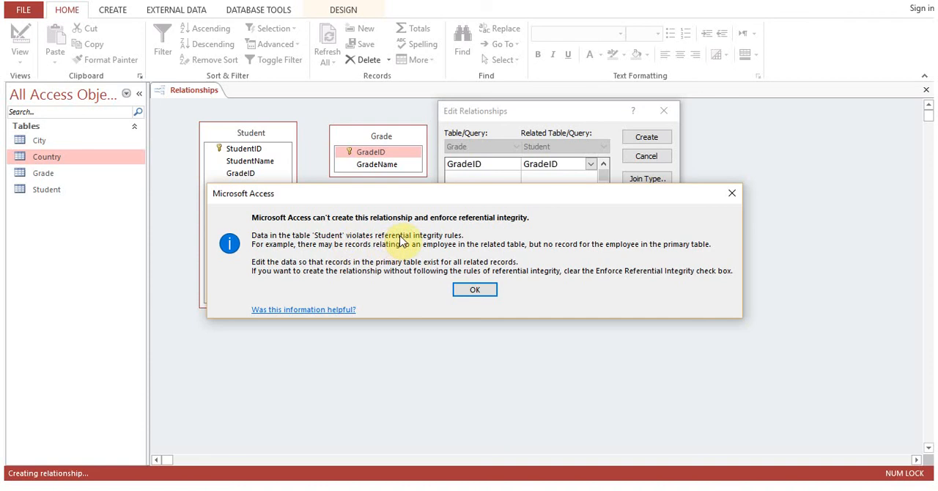
click(467, 290)
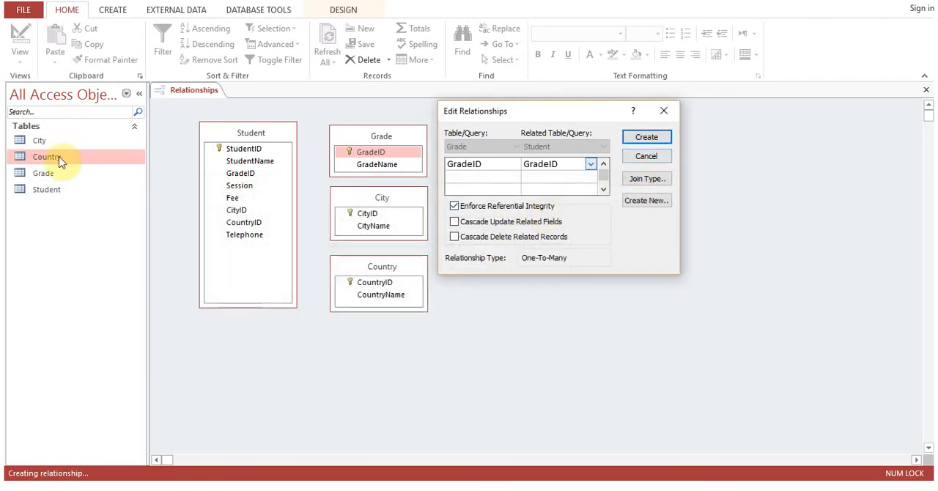
click(648, 157)
Check the Student records' GradeIDs against the Grade table and set the last student's GradeID to 1.
double_click(53, 176)
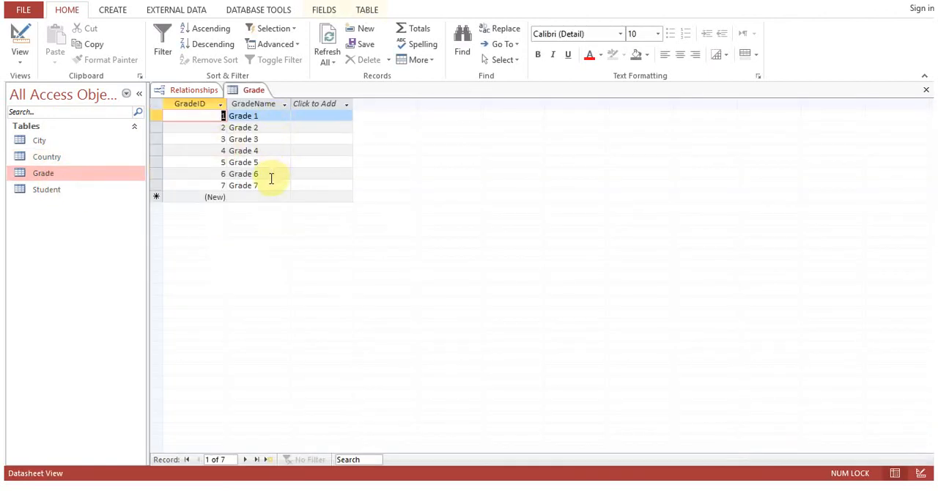
click(926, 89)
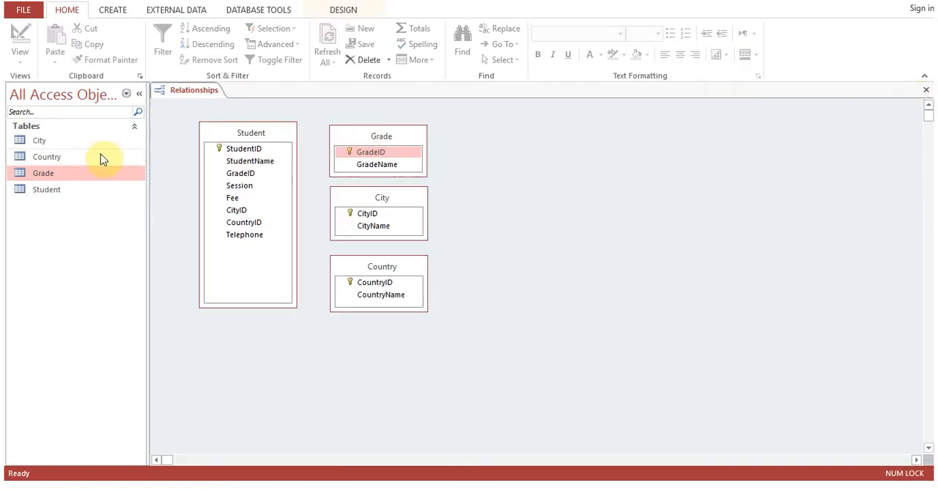
double_click(46, 190)
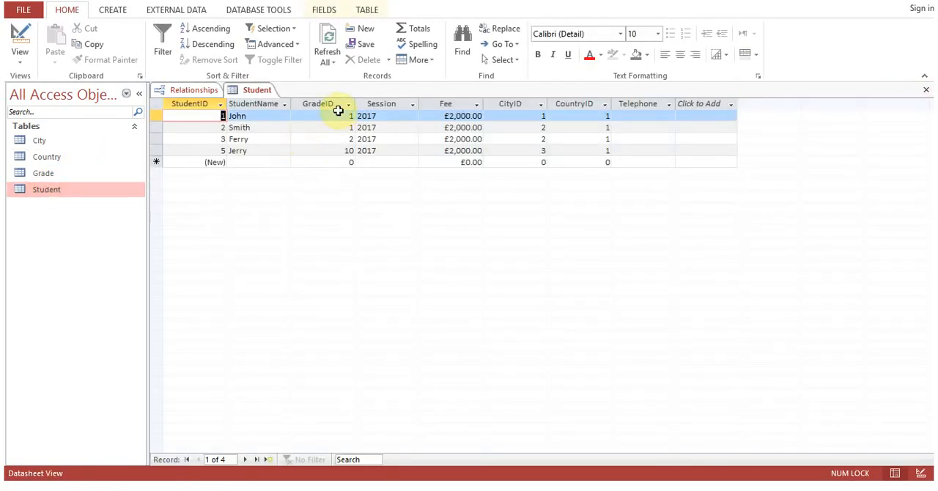
click(341, 151)
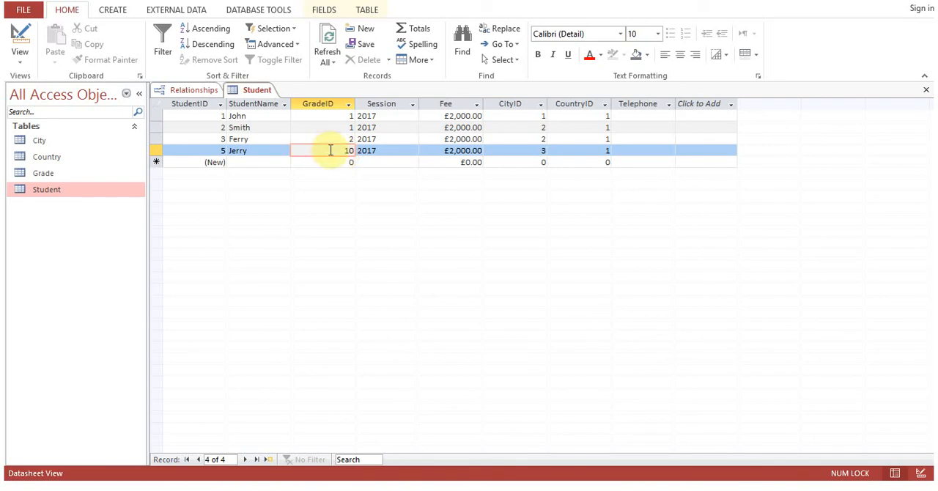
double_click(45, 173)
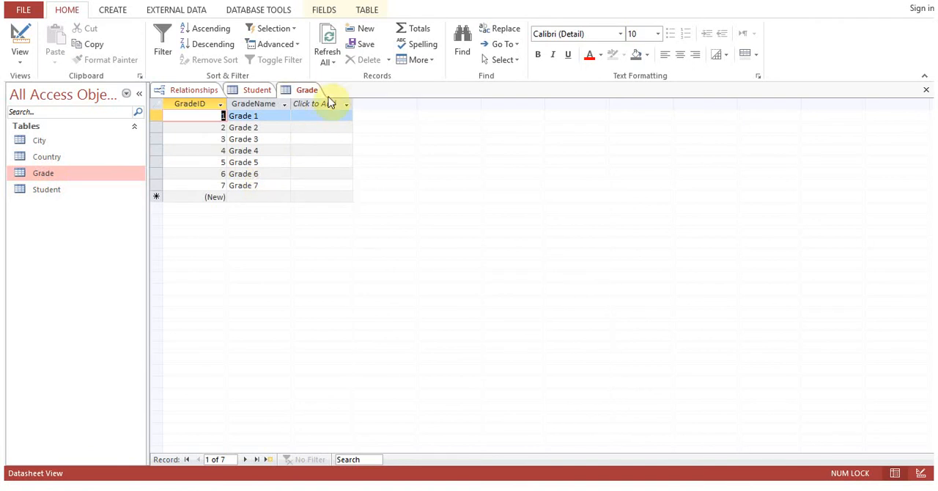
click(926, 94)
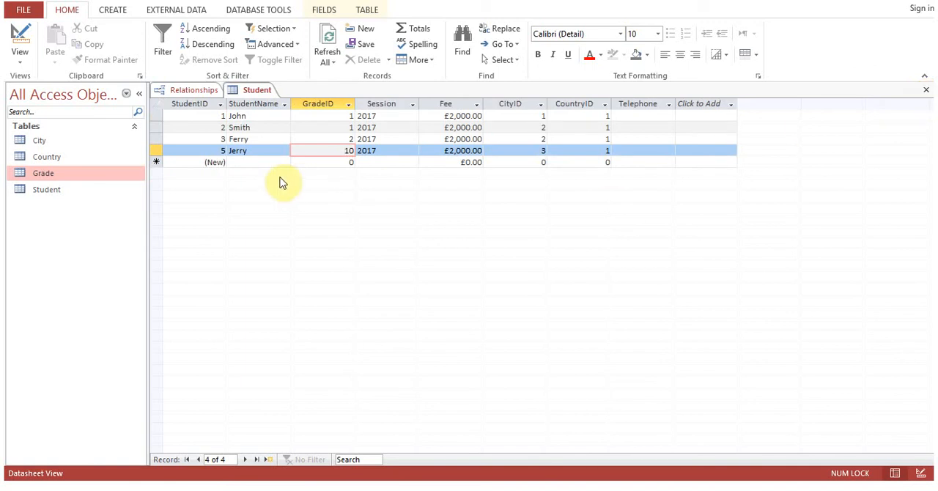
drag(336, 152, 369, 153)
text(1)
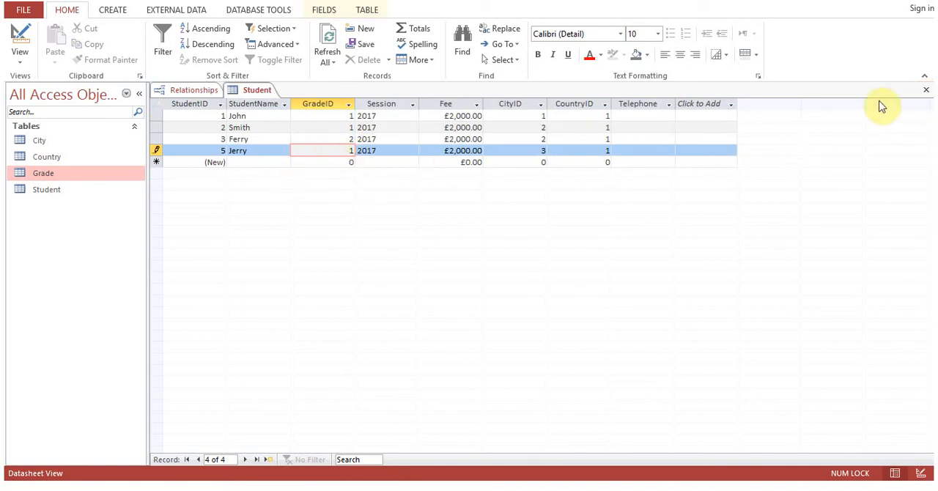
click(926, 90)
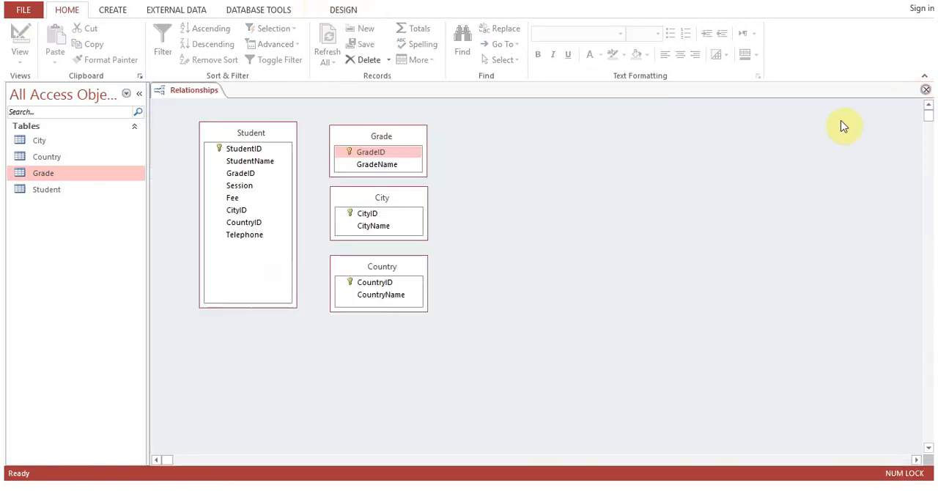
Create a relationship from GradeID in the Grade table to GradeID in the Student table, enforcing referential integrity.
drag(370, 155, 249, 176)
click(365, 194)
click(557, 125)
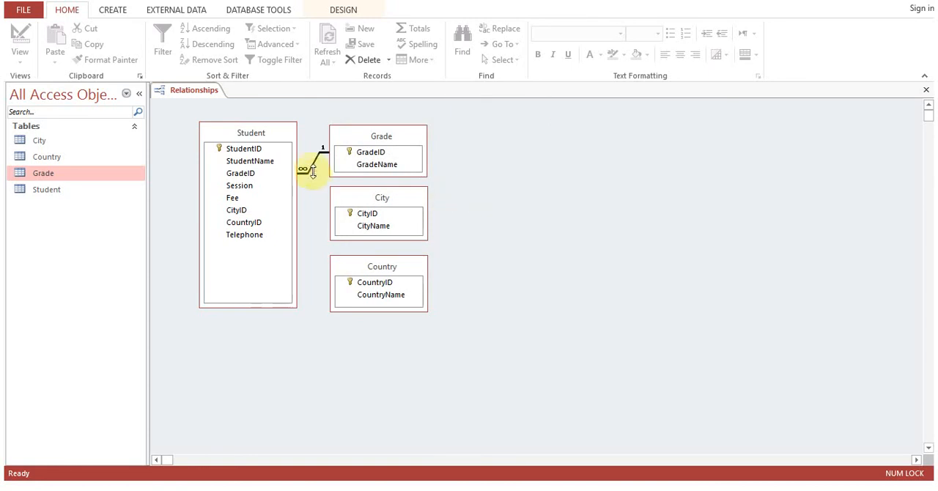
Review the GradeID values in the Student table's records and in the Grade table's records.
double_click(69, 187)
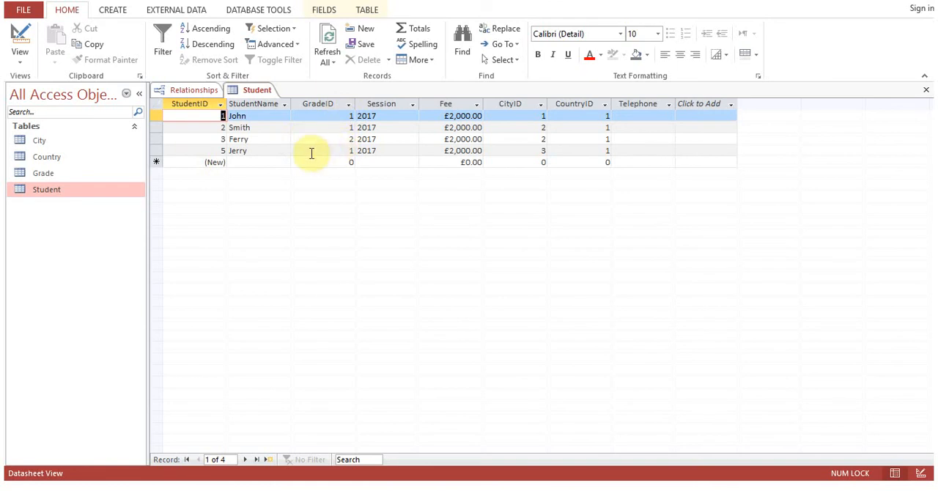
click(927, 89)
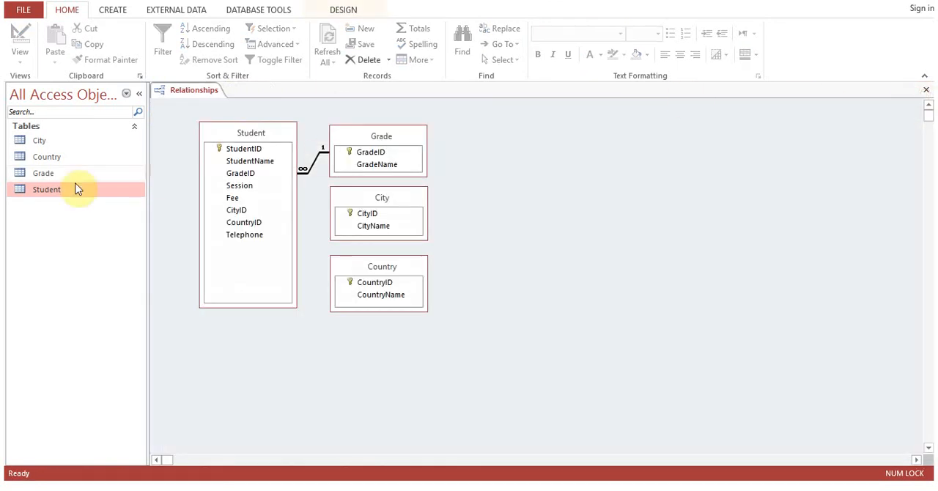
double_click(87, 176)
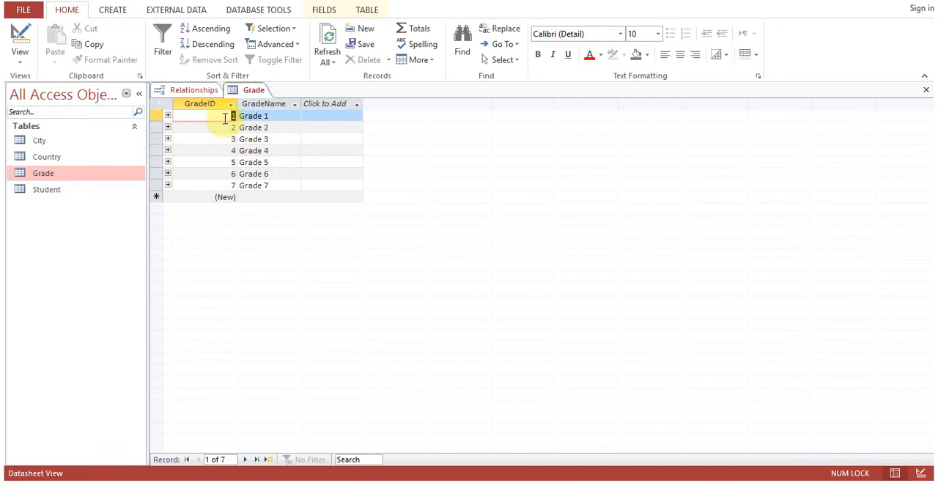
click(226, 127)
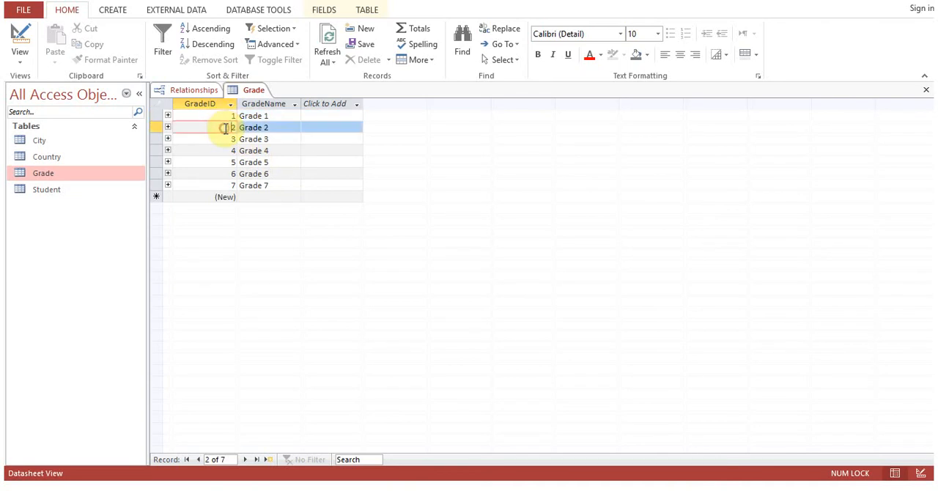
click(927, 90)
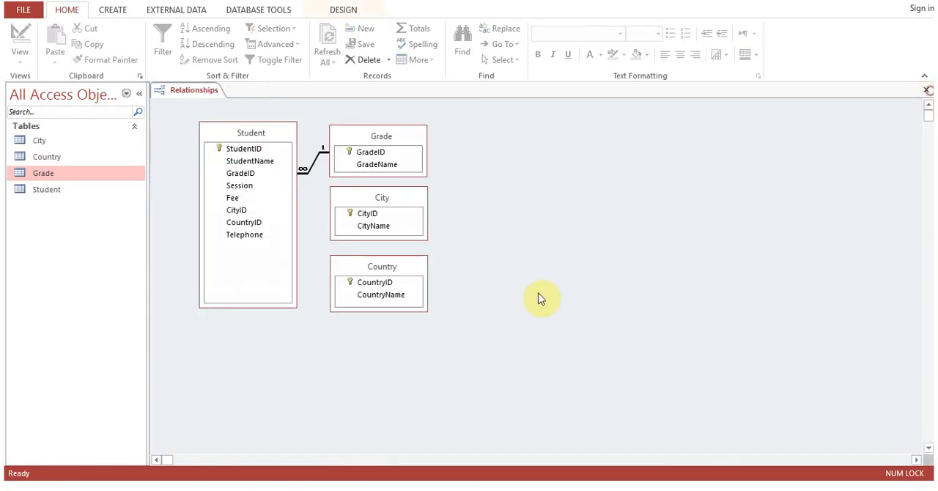
Create a relationship from CityID in the City table to CityID in the Student table, enforcing referential integrity.
drag(373, 218, 238, 211)
click(365, 193)
click(556, 126)
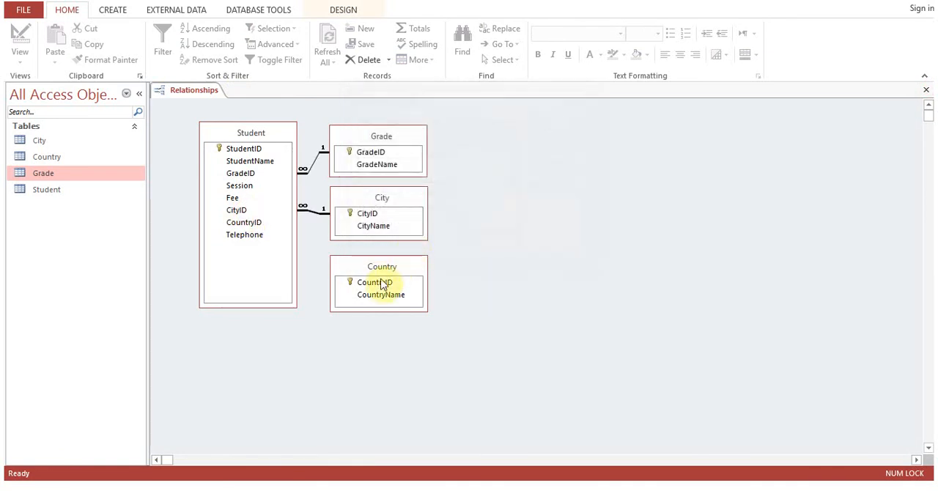
Create a relationship from CountryID in the Country table to CountryID in the Student table, enforcing referential integrity.
drag(374, 282, 262, 225)
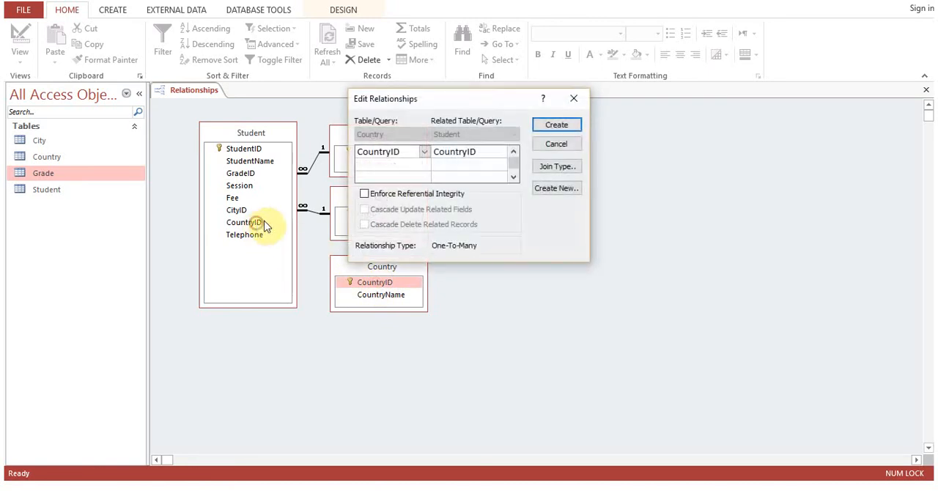
click(364, 194)
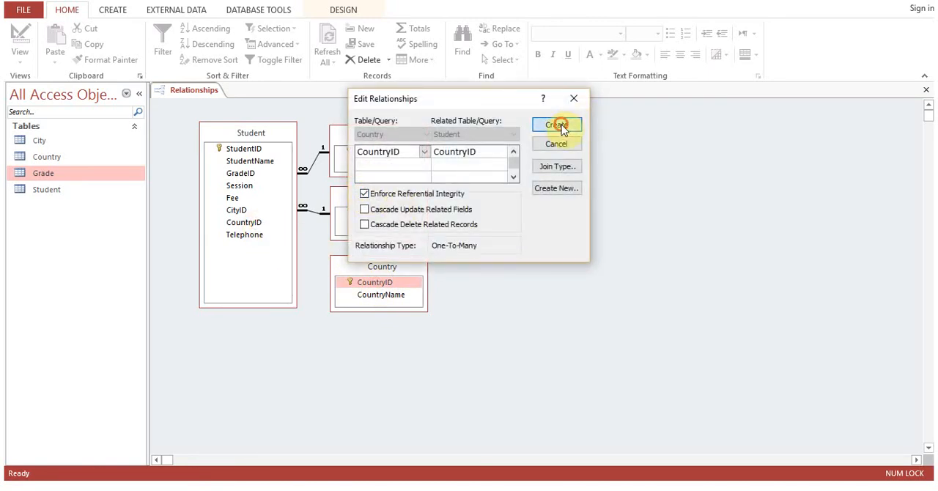
click(562, 124)
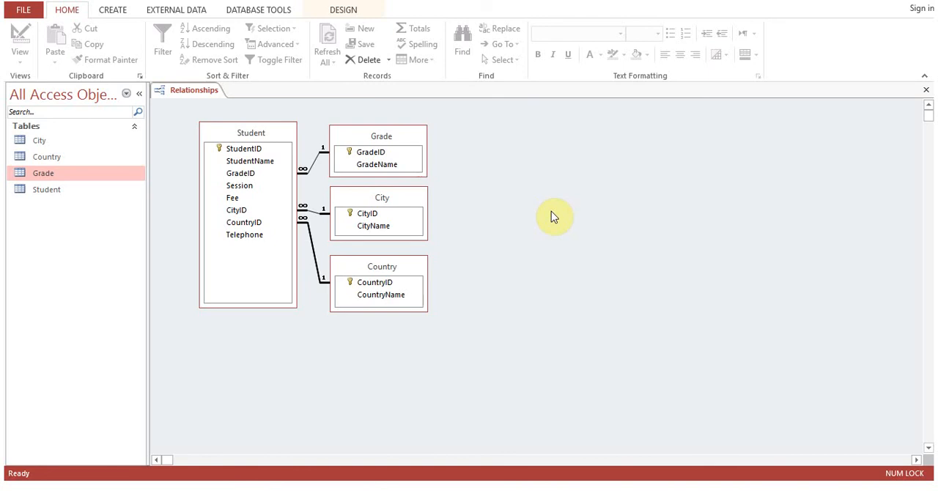
Make the Student table's box slightly taller, then close the relationships diagram and save its layout.
click(264, 305)
drag(265, 306, 267, 307)
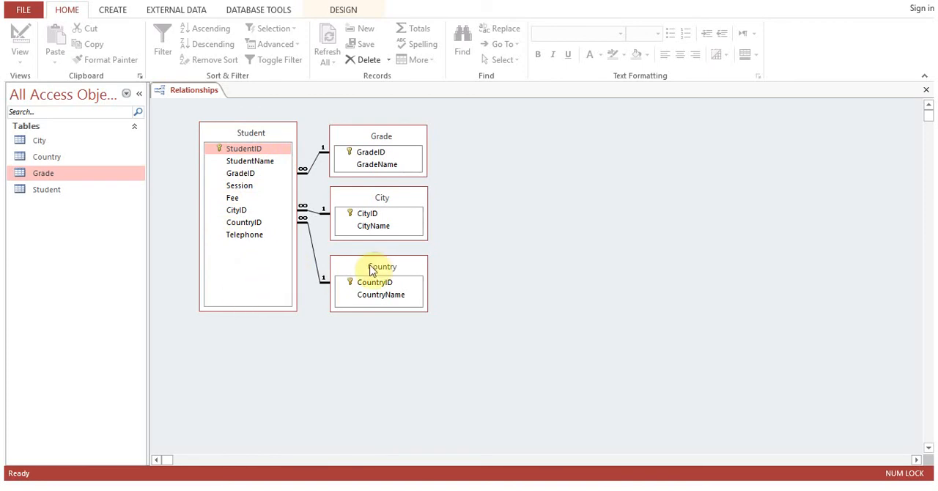
click(925, 89)
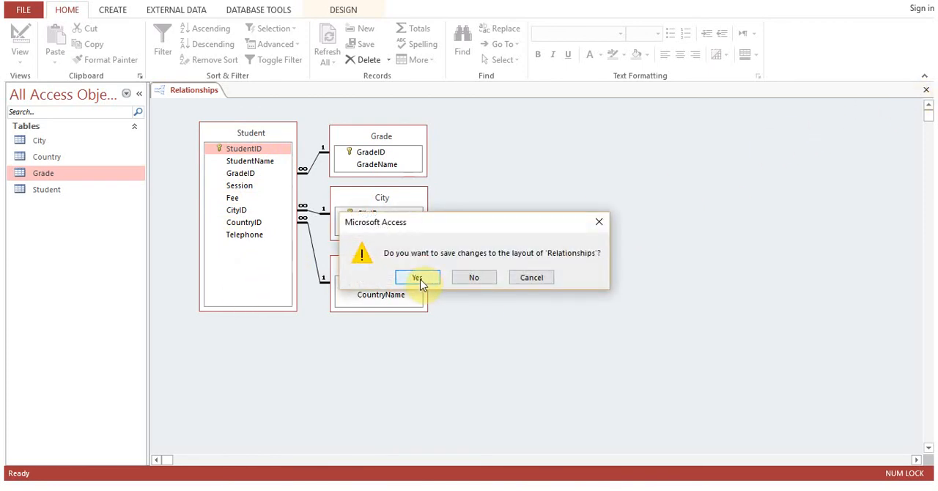
click(420, 282)
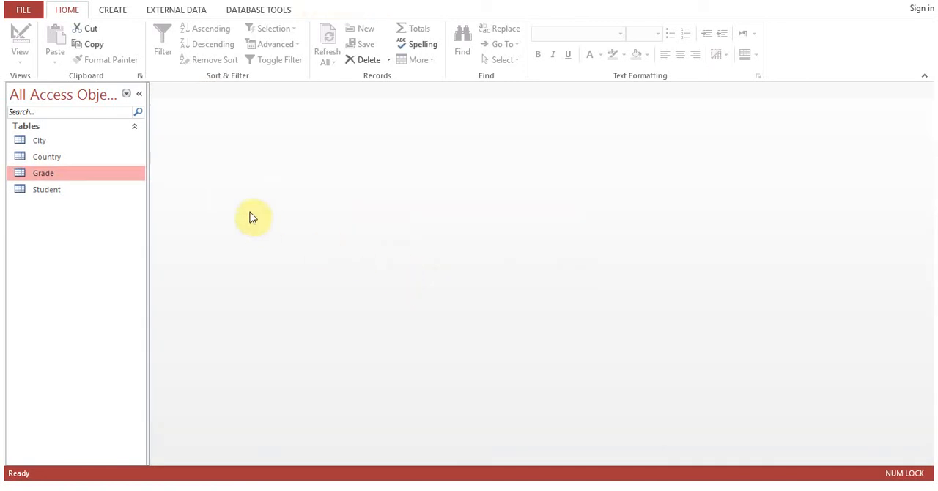
Start a new record in the Student table with the student's name, GradeID 12, Session 2017 and Fee 20000.
double_click(67, 192)
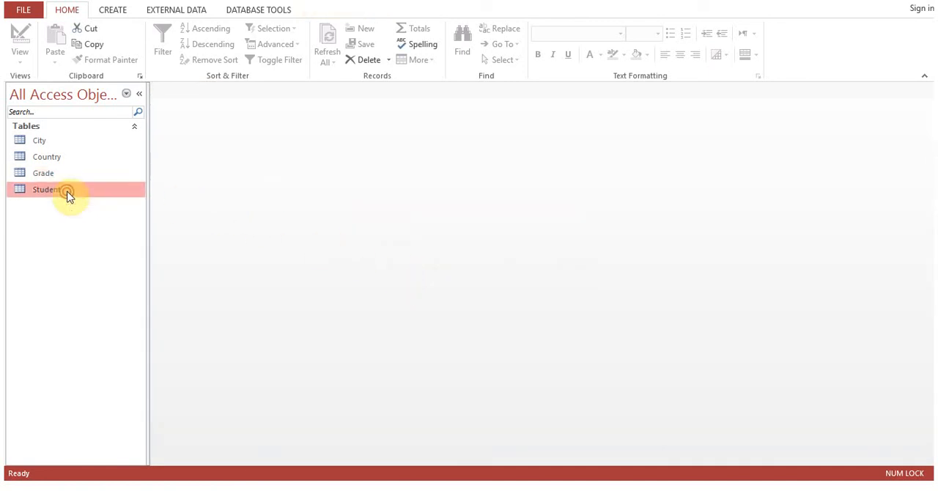
click(258, 164)
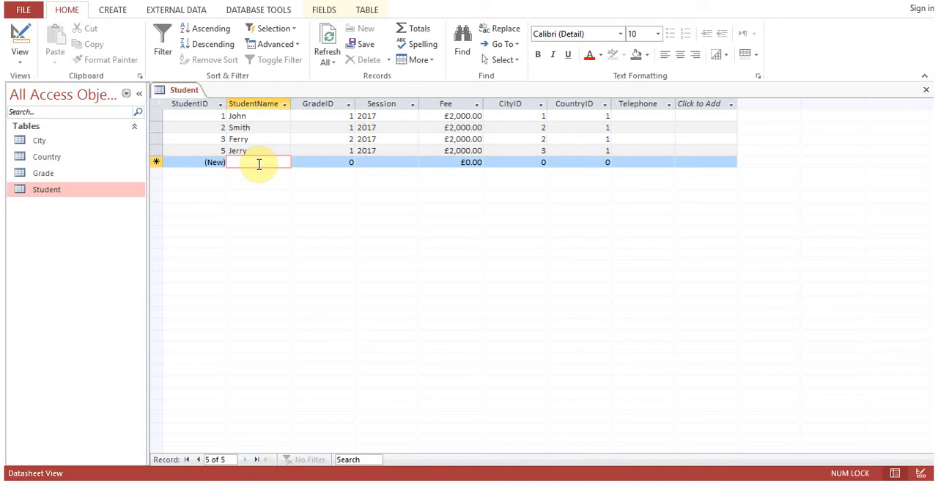
text(K)
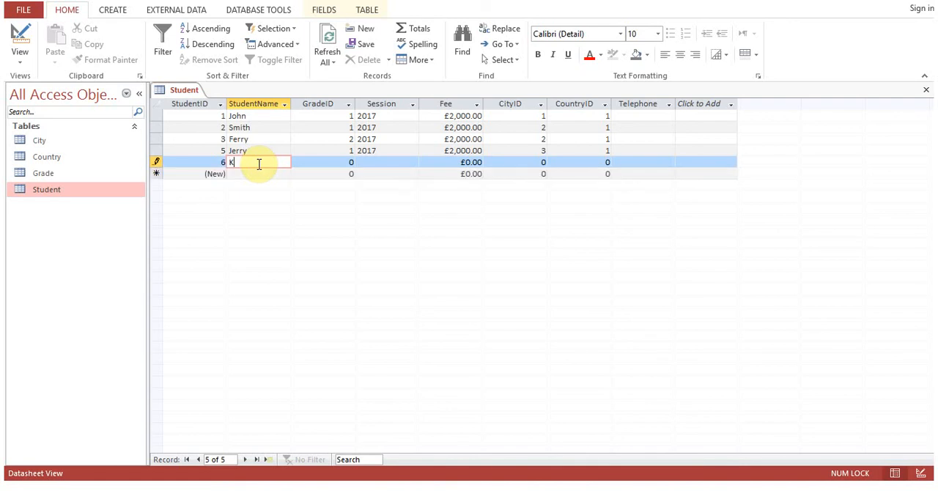
text(evin)
key(Tab)
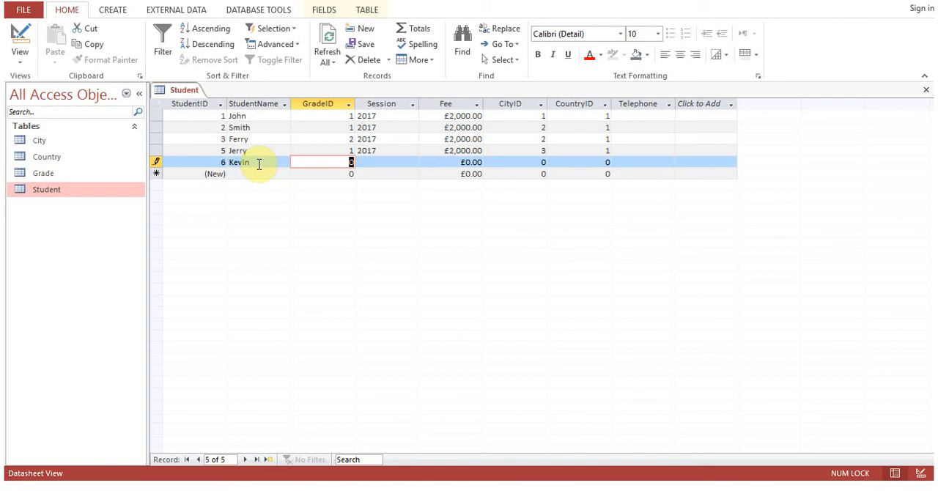
text(12)
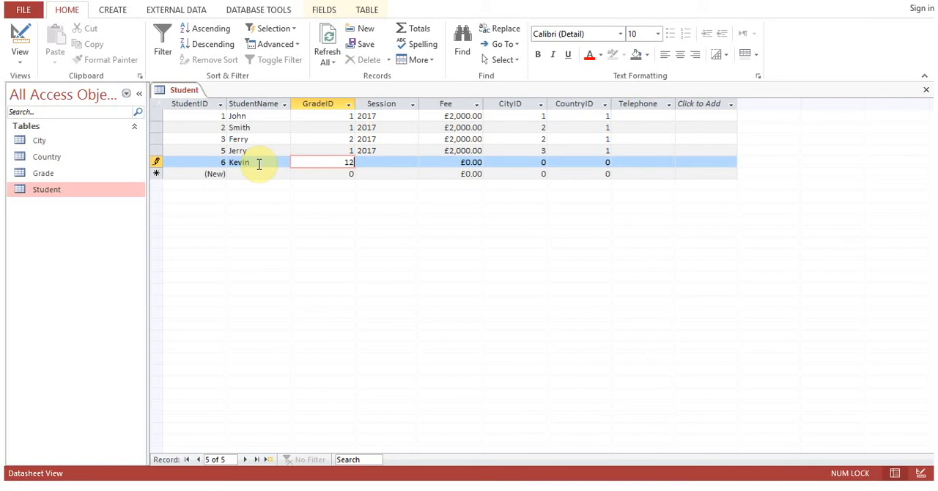
key(Tab)
text(2017)
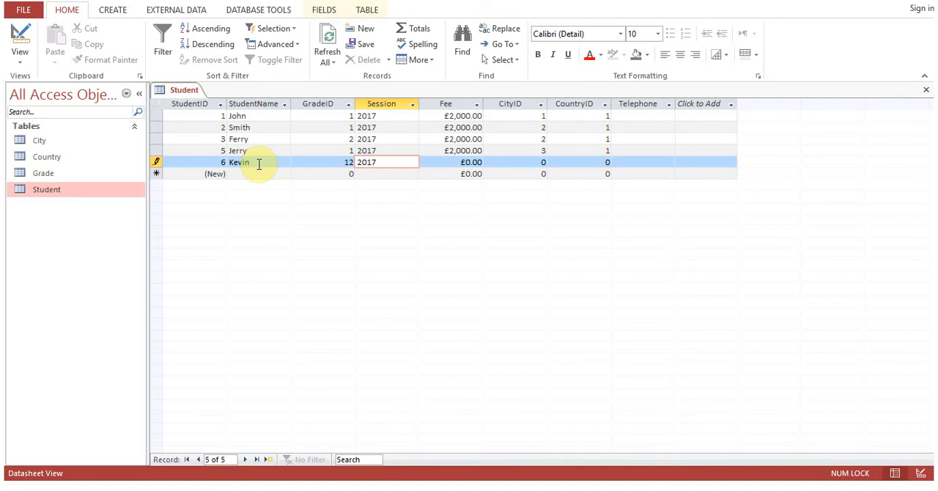
key(Tab)
text(20000)
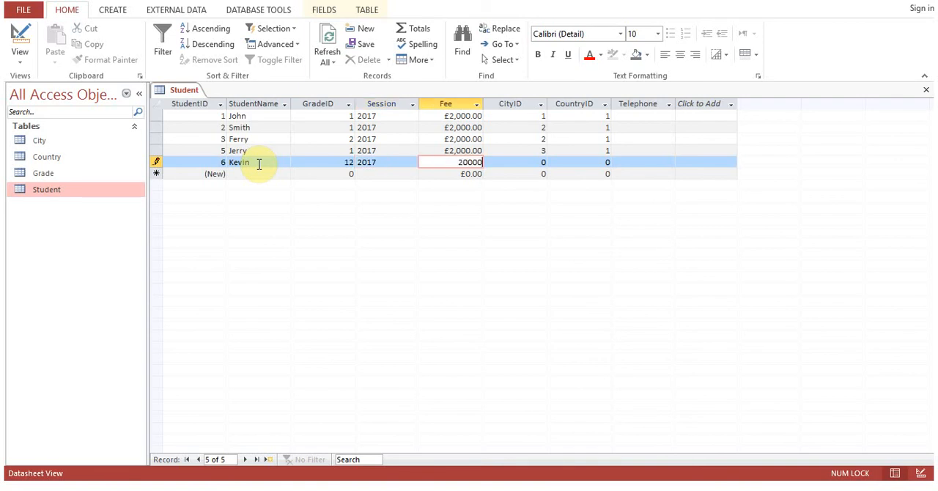
Set the new student's CityID and CountryID to 1 and try to save the record.
key(Tab)
text(1)
key(Tab)
text(1)
key(Return)
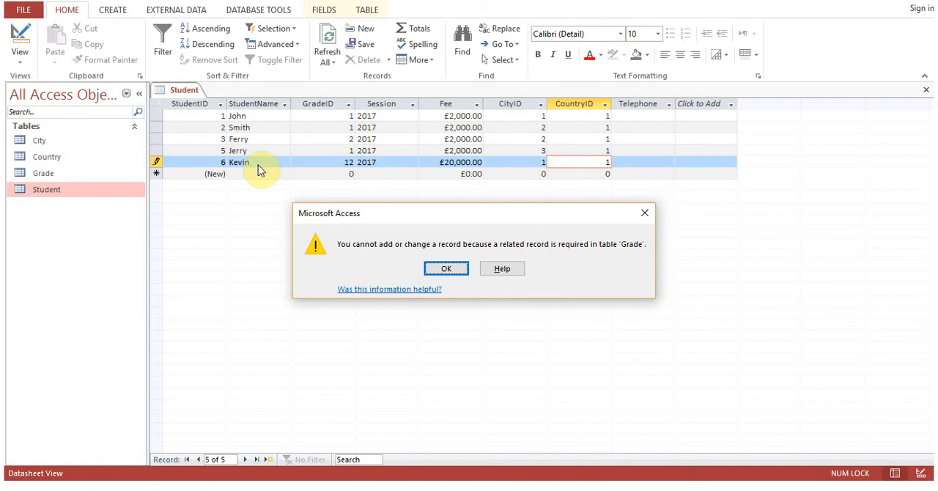
click(433, 272)
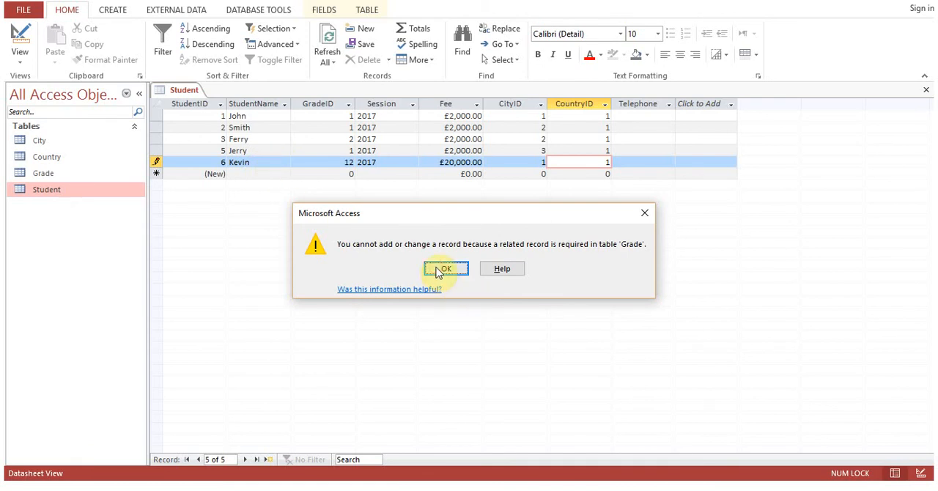
click(269, 174)
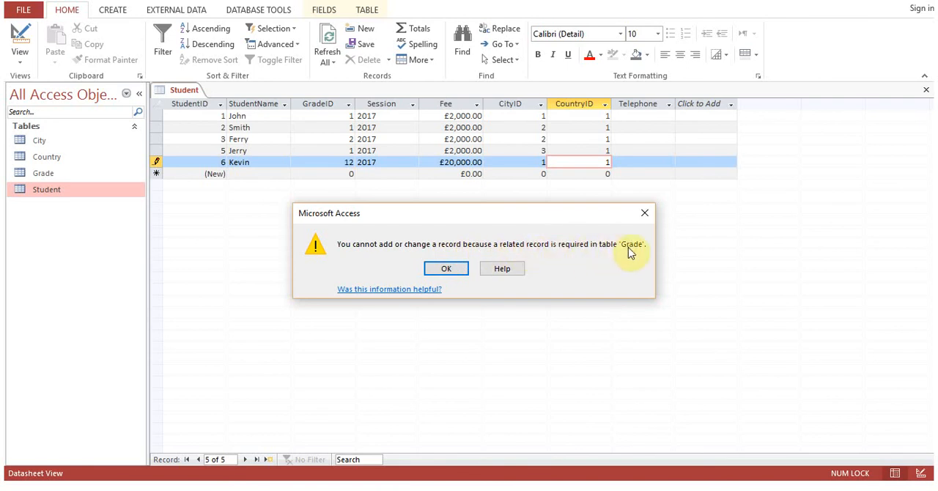
click(448, 269)
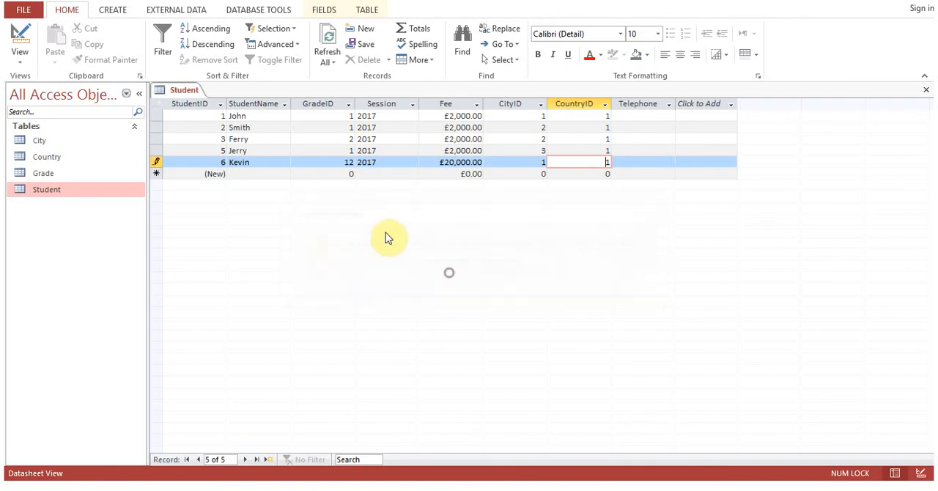
Check the available IDs in the Grade table, then set the new student's GradeID to 7 and save the record.
double_click(350, 160)
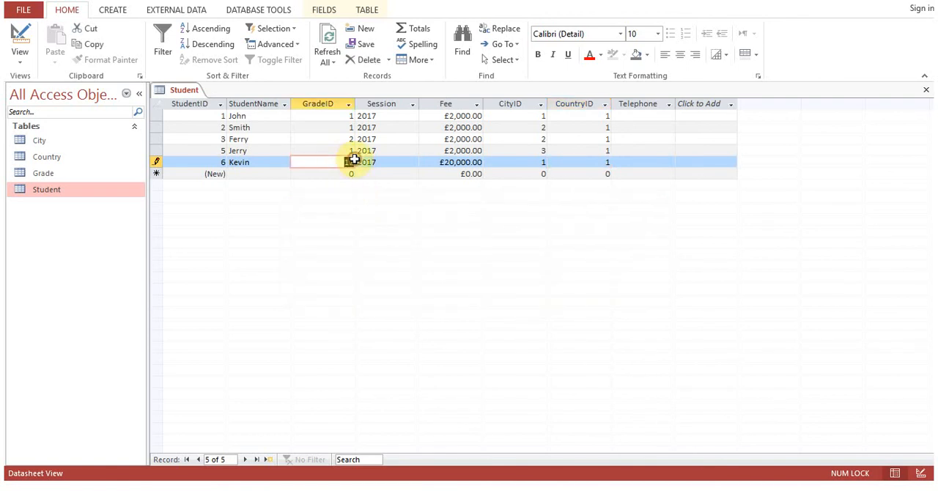
double_click(48, 178)
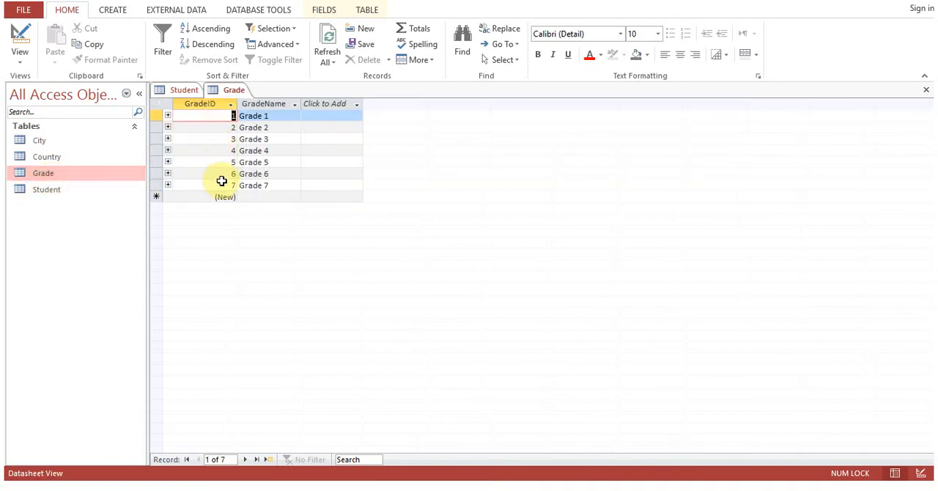
click(926, 89)
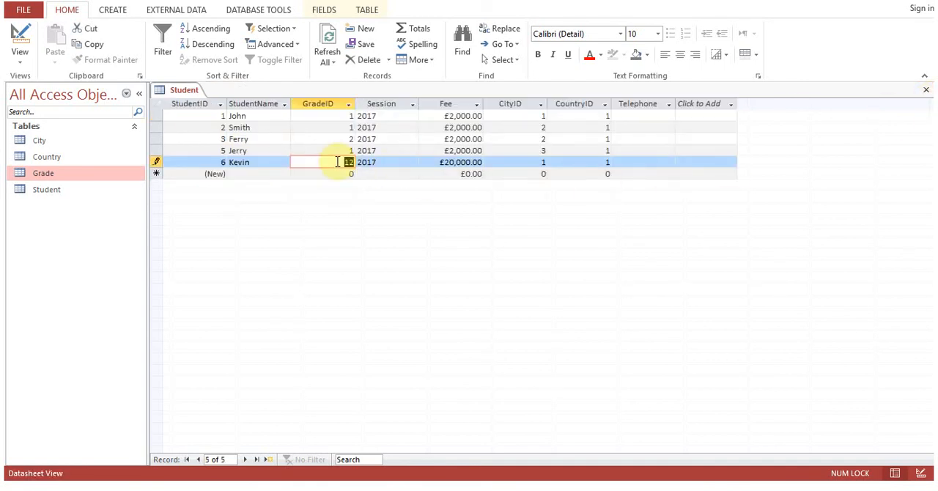
text(7)
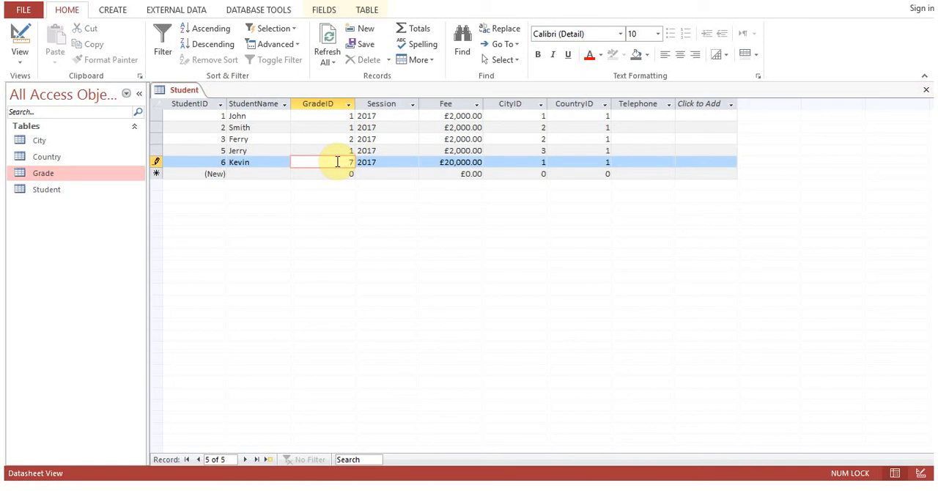
click(326, 173)
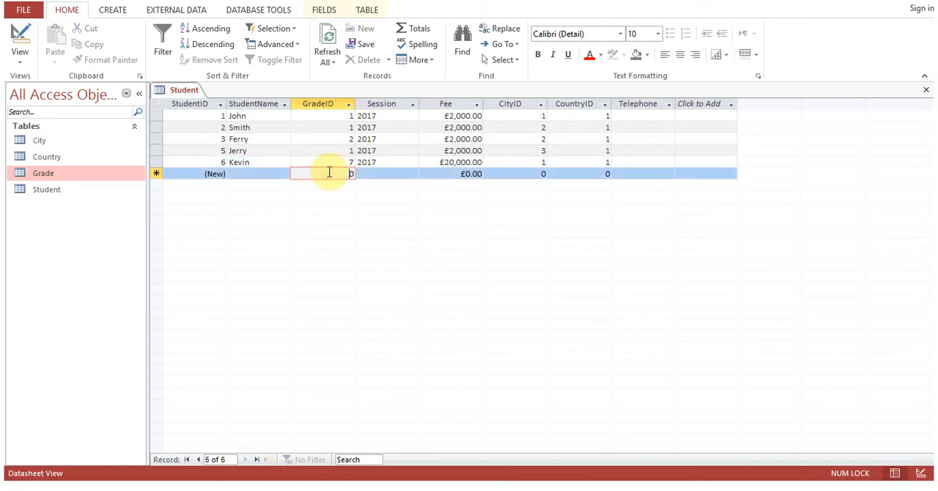
Compare the new student's GradeID with the matching record in the Grade table.
double_click(80, 173)
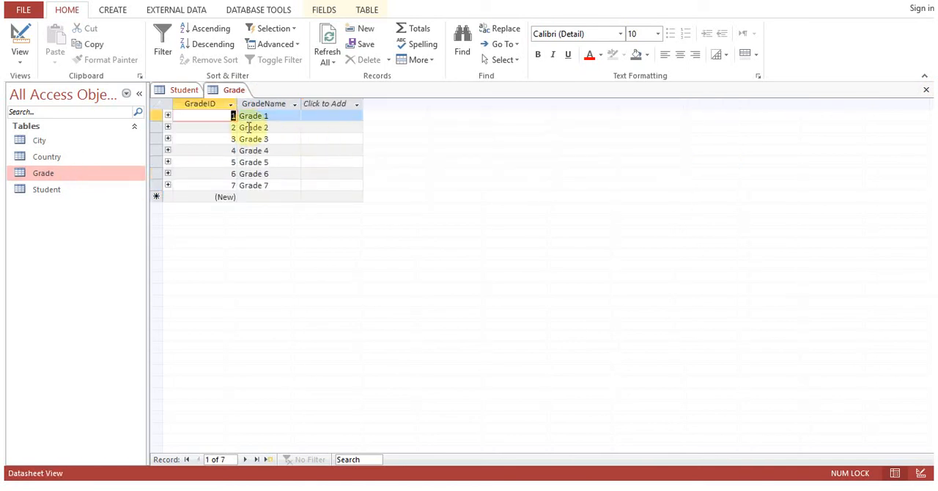
click(225, 185)
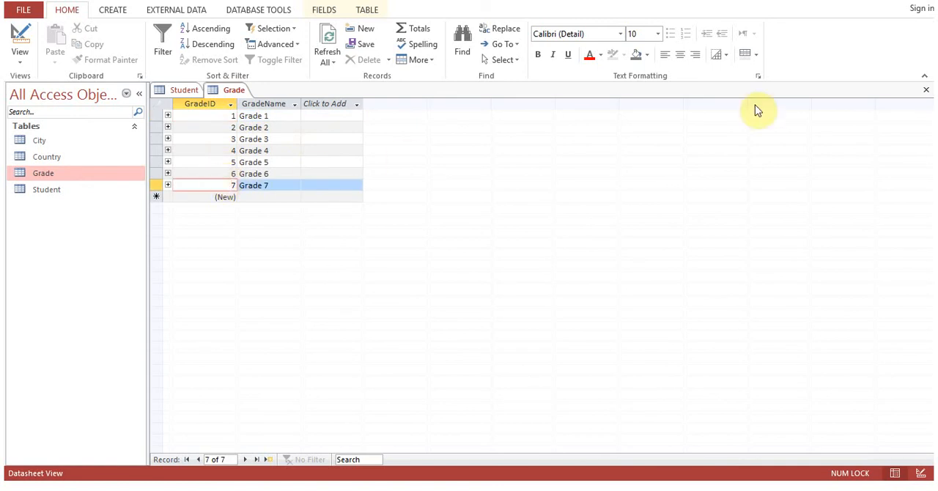
click(927, 90)
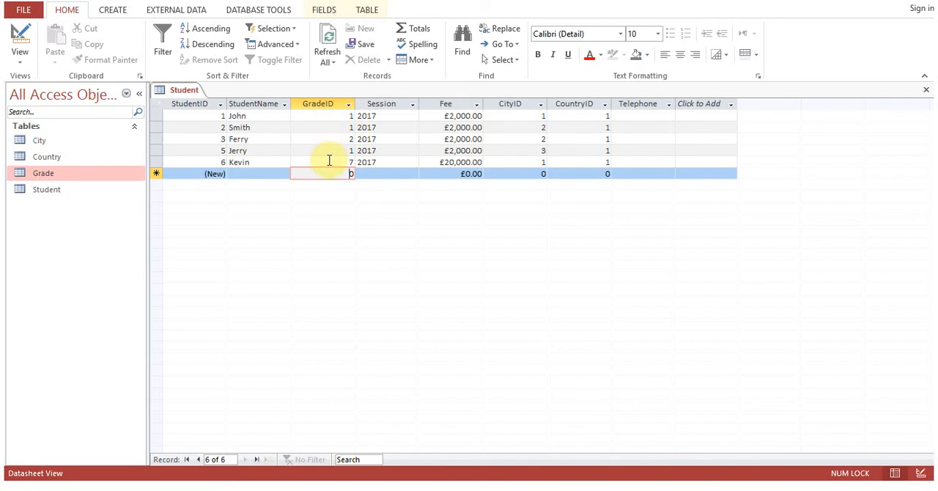
click(328, 160)
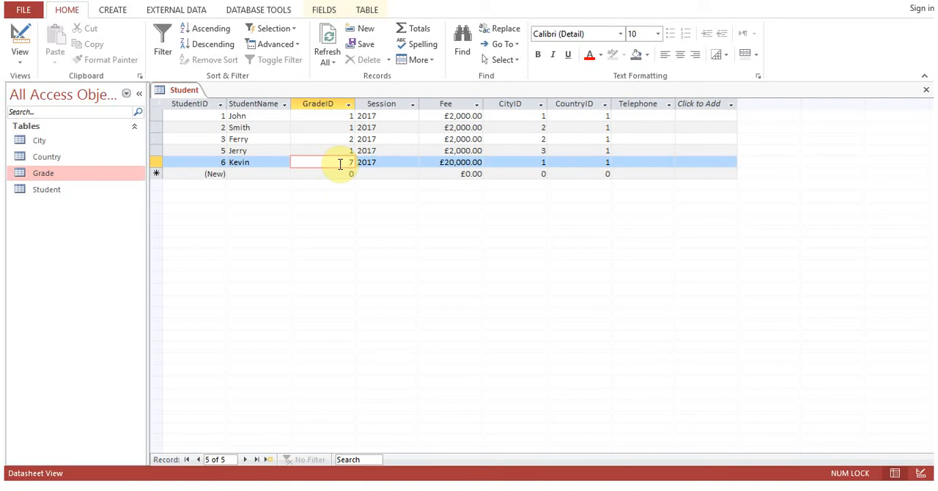
double_click(352, 163)
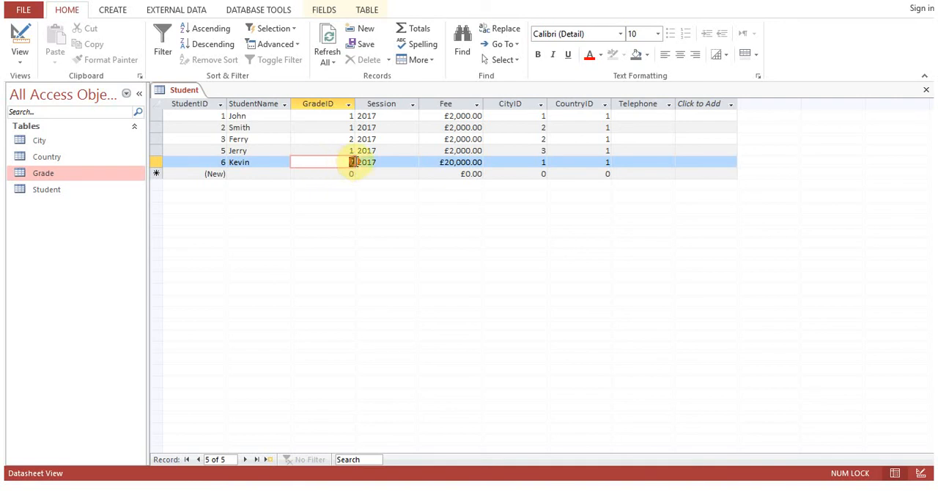
click(330, 162)
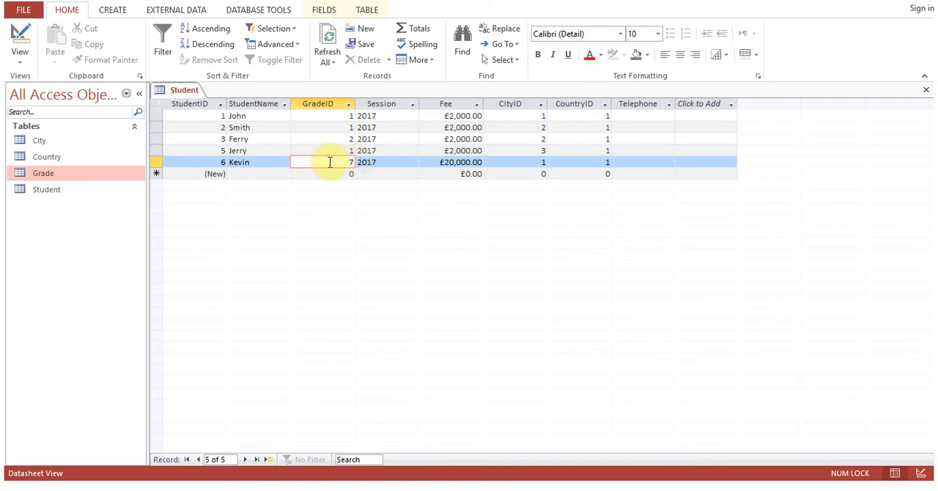